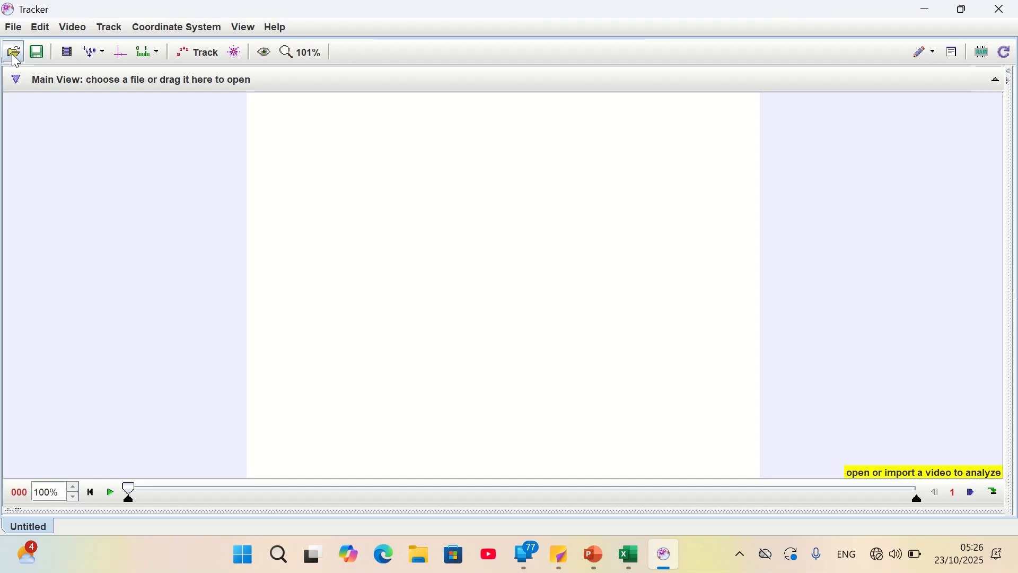
Open the video trial.mp4 from the Downloads folder
click(14, 51)
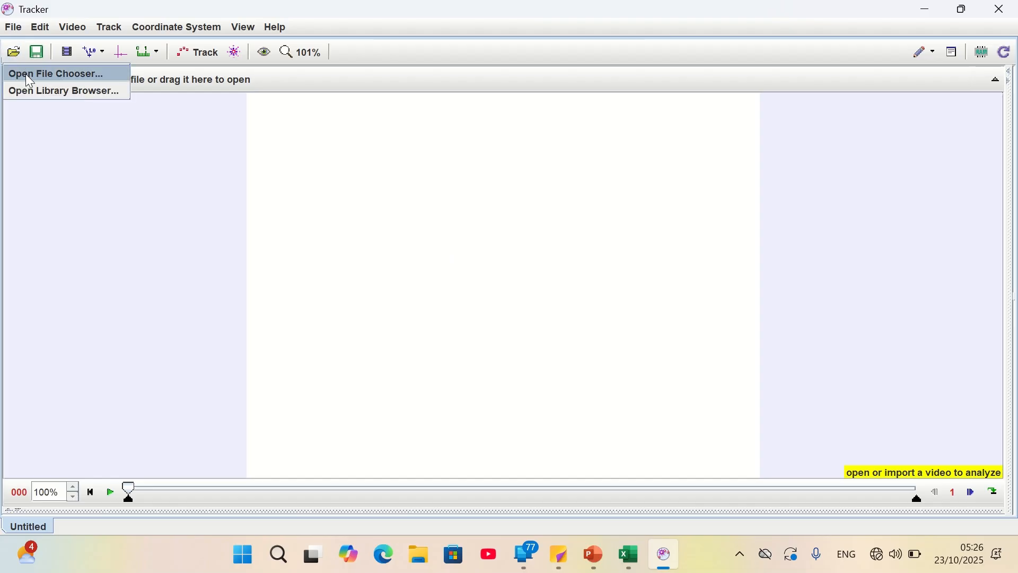
click(27, 75)
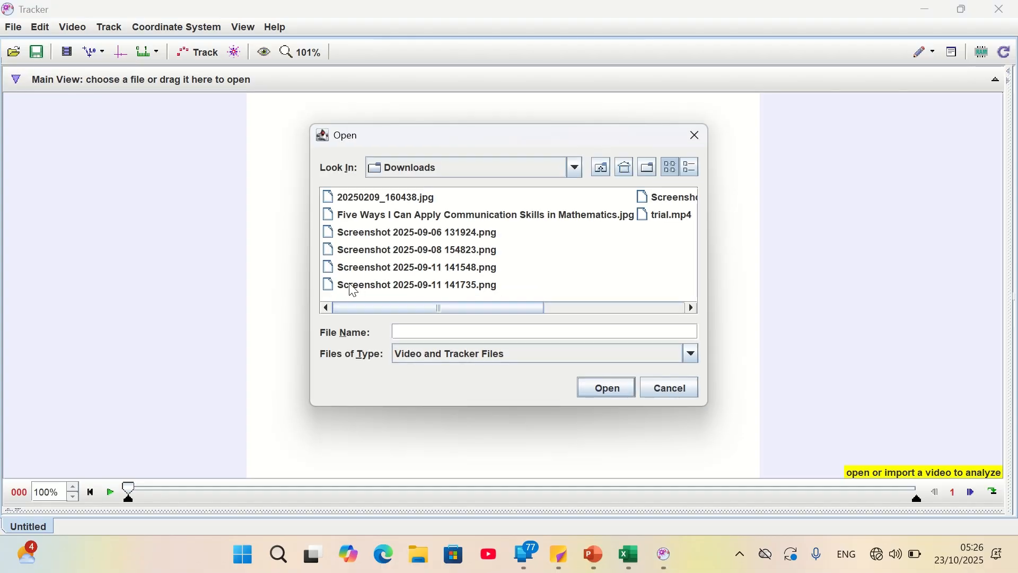
drag(416, 307, 559, 308)
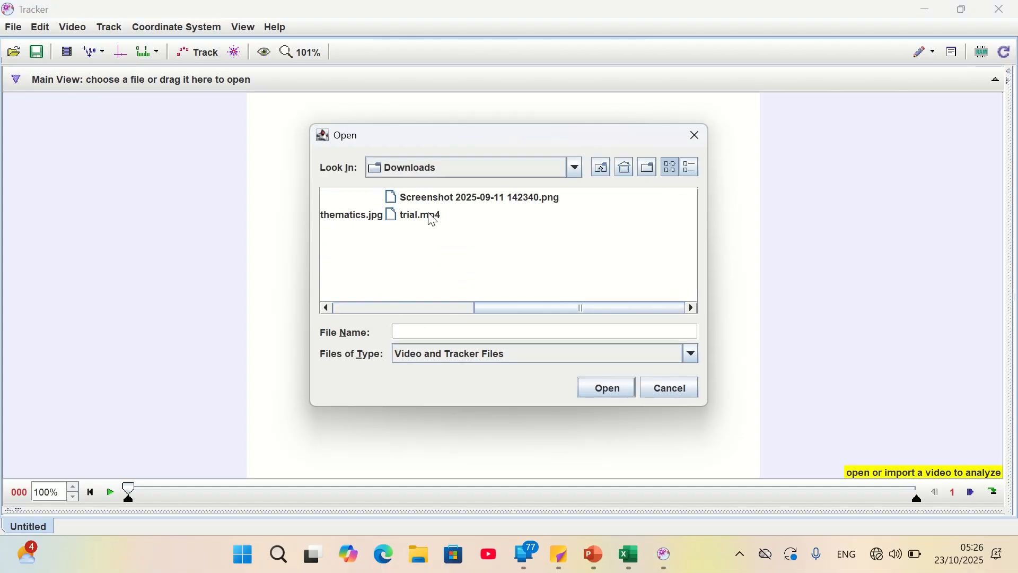
click(412, 217)
click(606, 391)
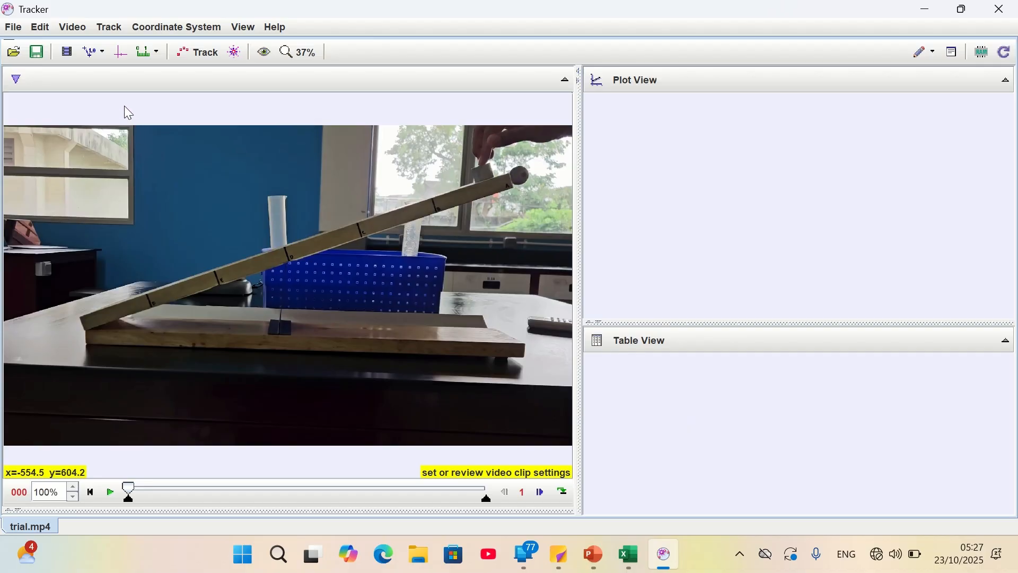
Show the coordinate axes, place the origin at the ramp's lower end and tilt the x-axis about 18.8° along the ramp's upper edge
click(123, 58)
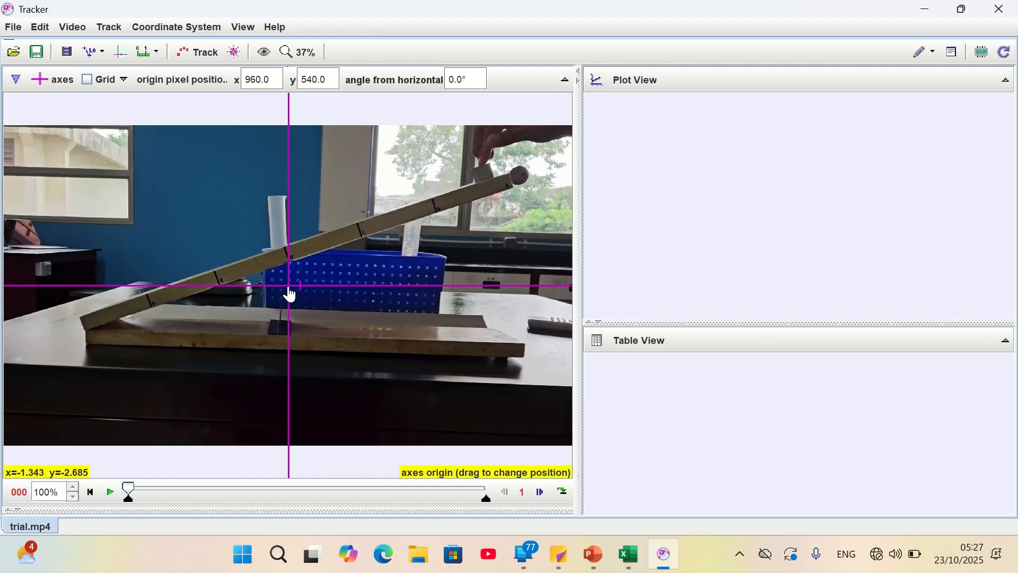
drag(290, 293, 81, 328)
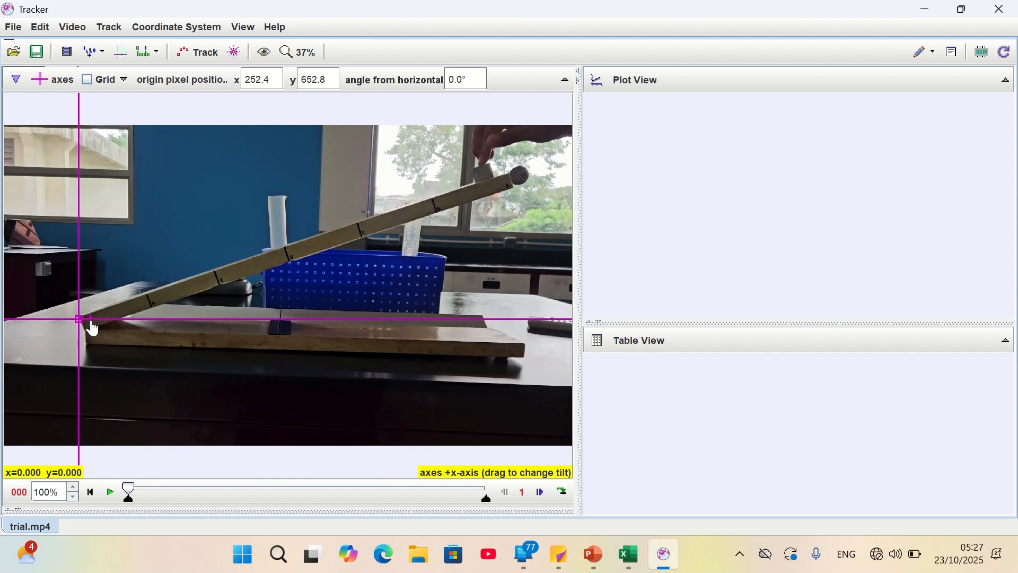
drag(114, 326, 496, 188)
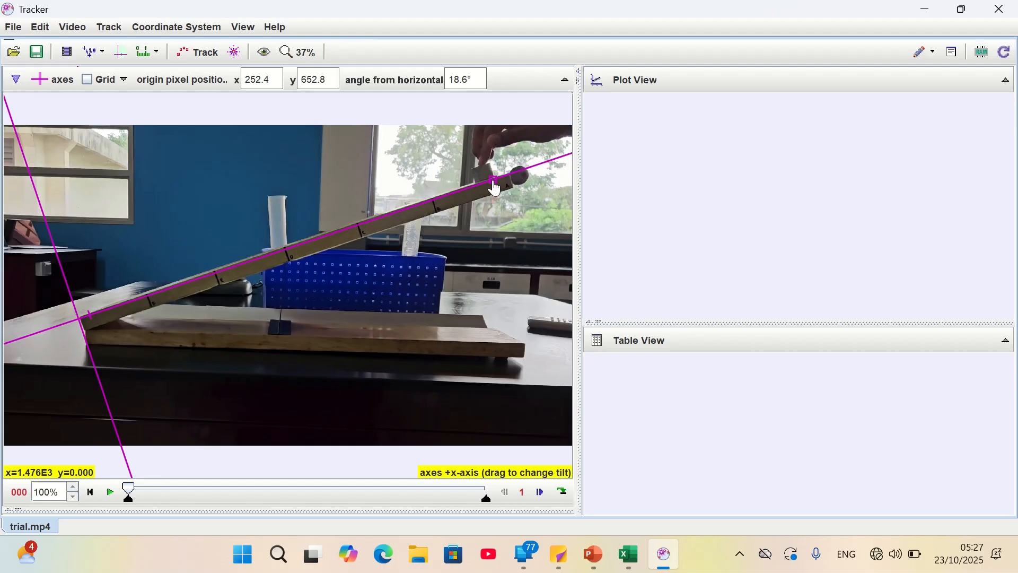
drag(495, 188, 496, 186)
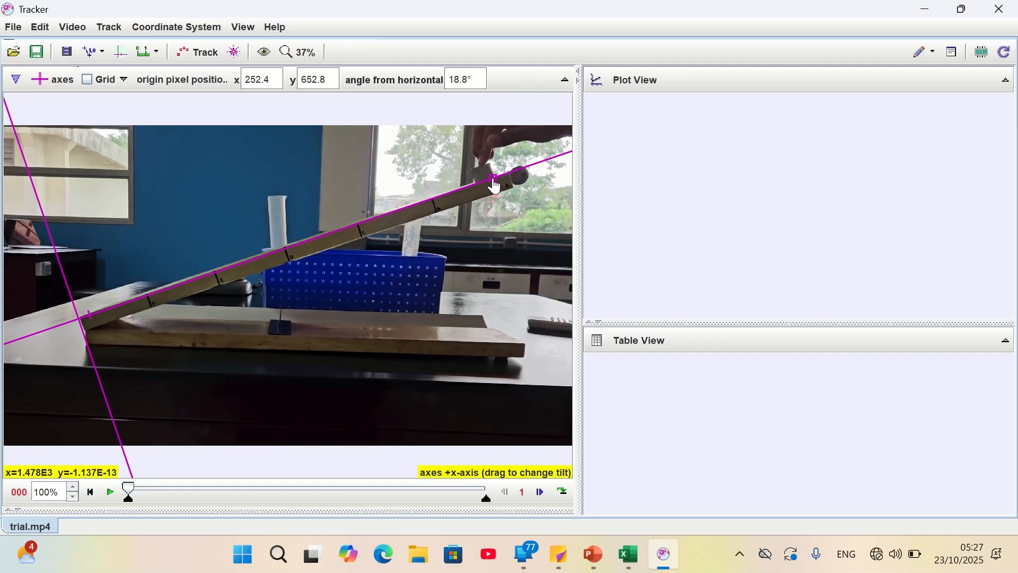
click(496, 187)
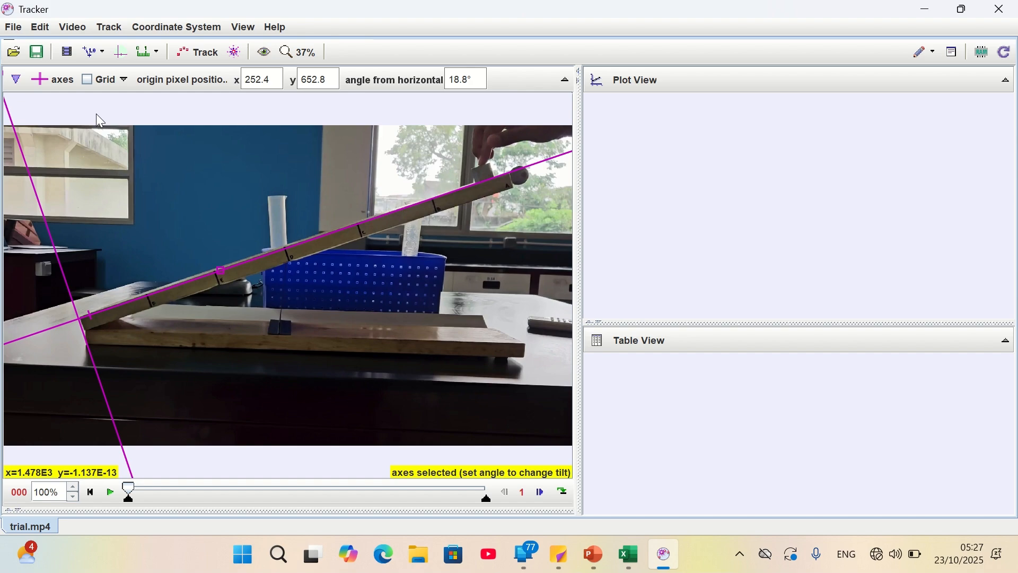
Add a calibration stick and stretch it along the ramp from its lower end to its upper end
click(103, 54)
mouse_move(104, 80)
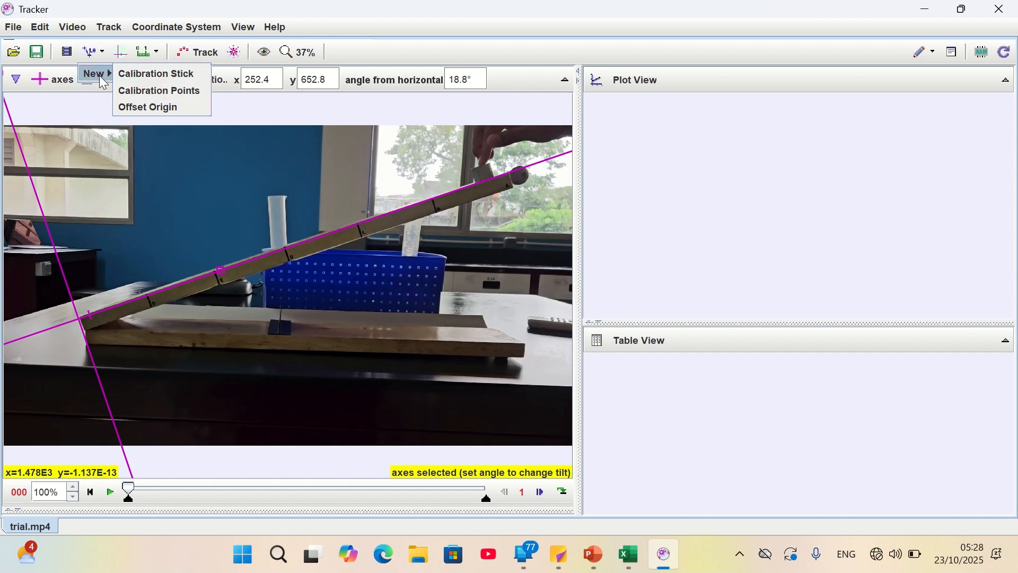
click(127, 74)
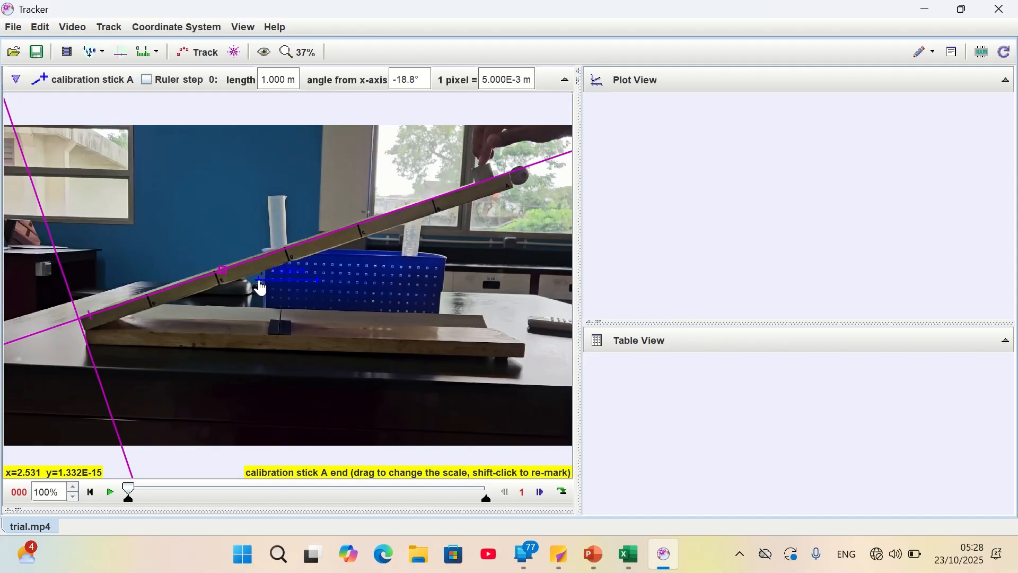
drag(257, 289, 85, 334)
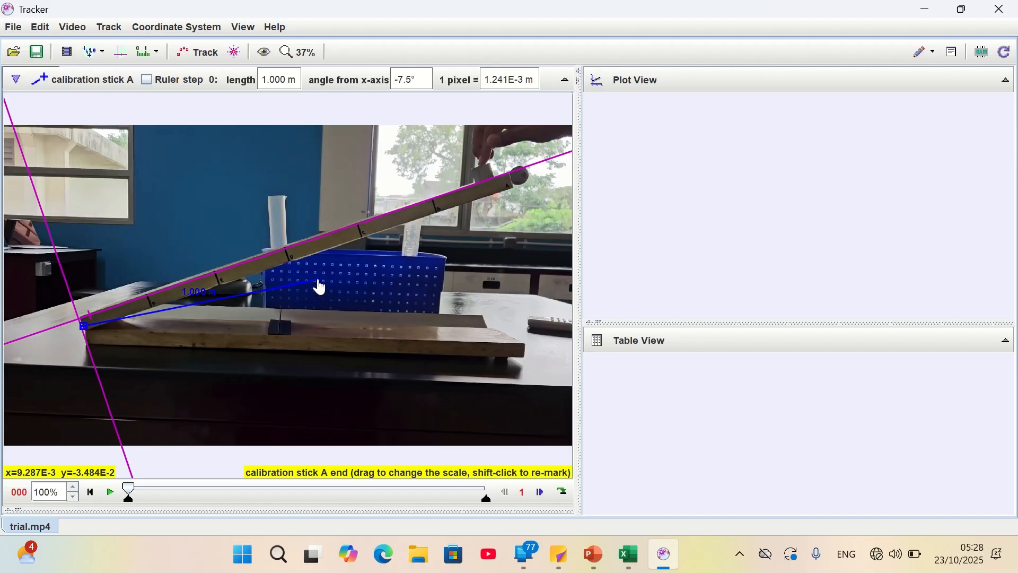
drag(323, 286, 515, 189)
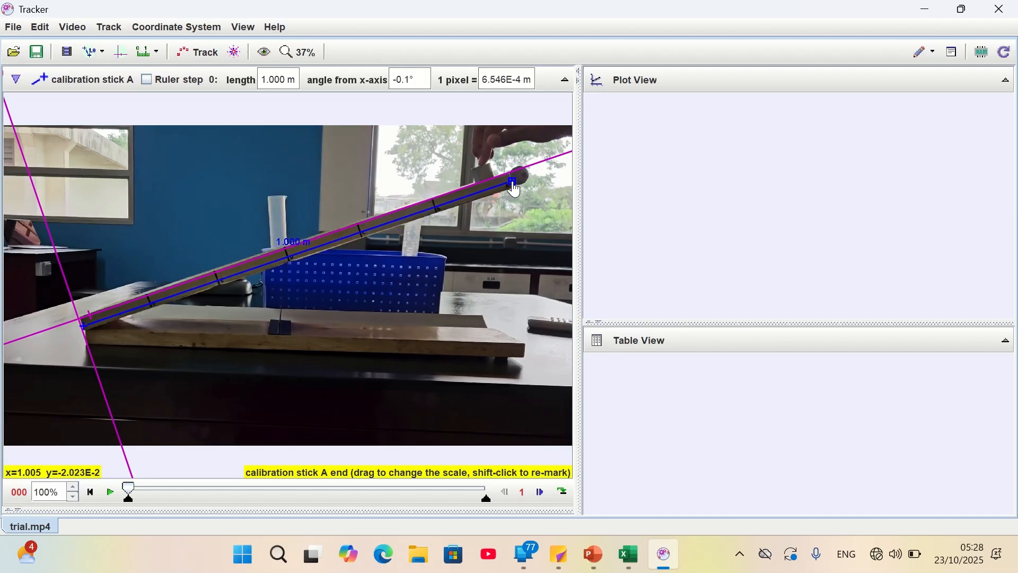
drag(514, 189, 515, 191)
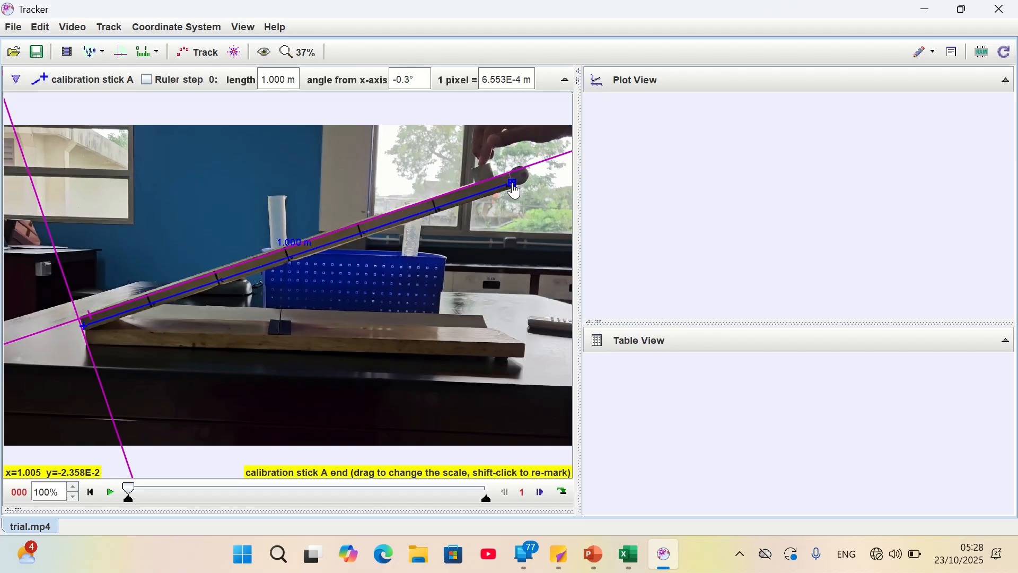
Set the calibration stick's length to 0.63 m and lock the stick
click(280, 78)
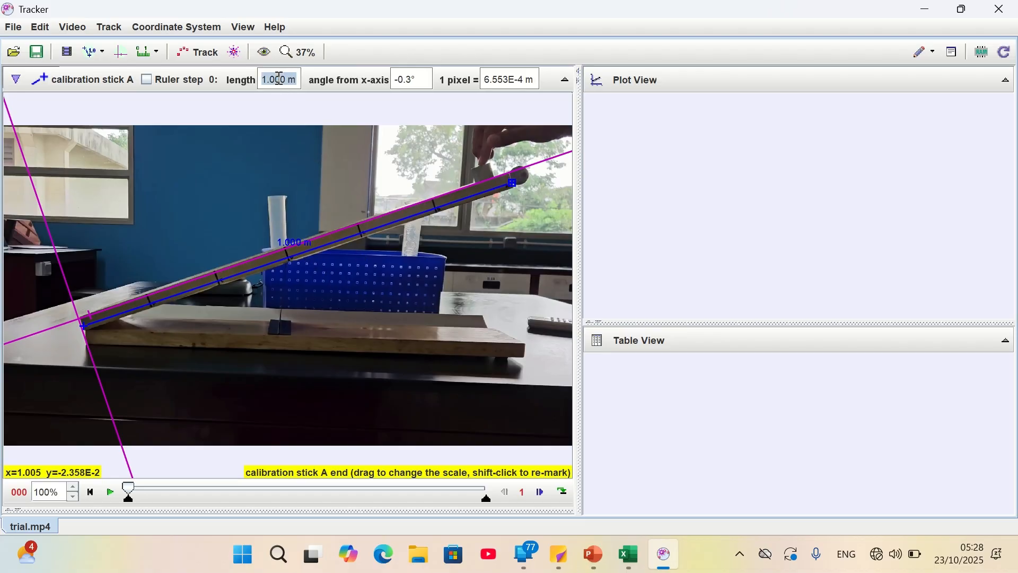
click(282, 79)
drag(286, 79, 262, 82)
text(0.63)
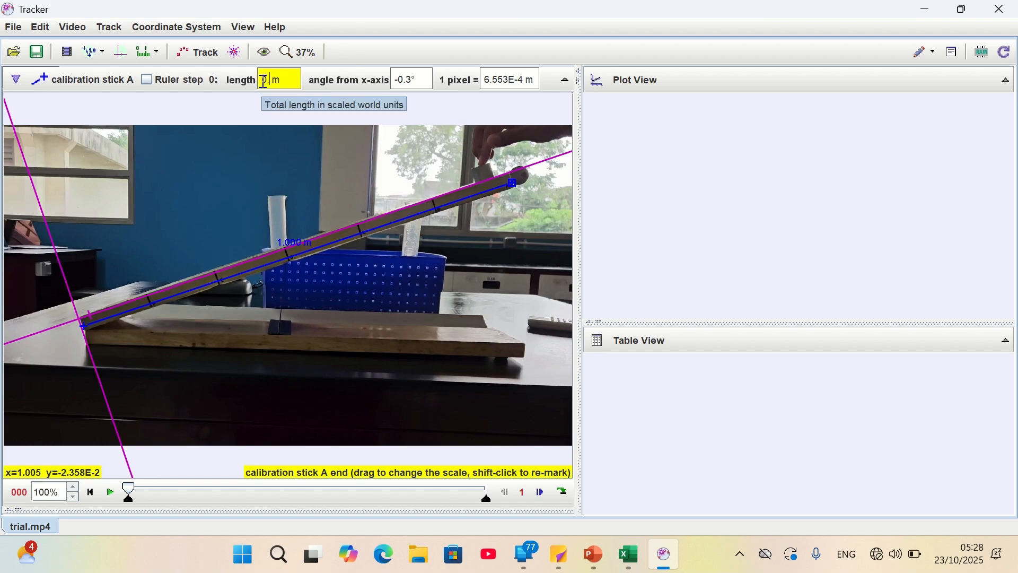
key(Return)
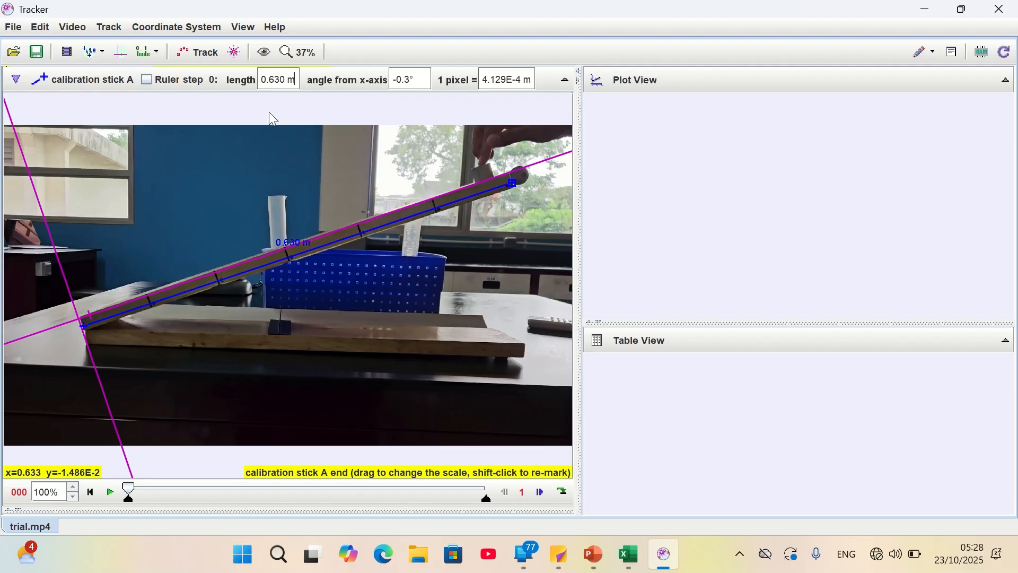
click(42, 84)
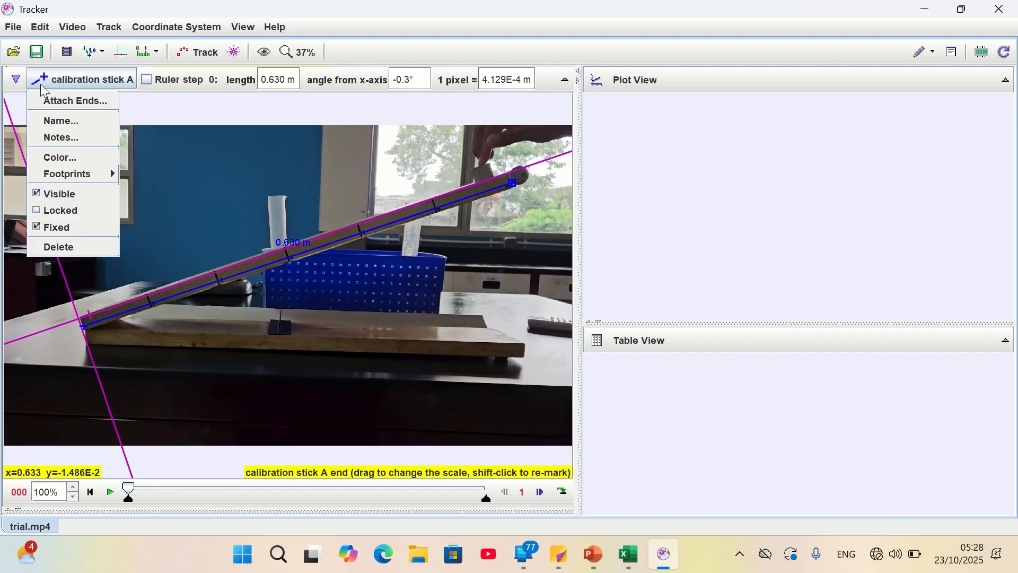
click(39, 209)
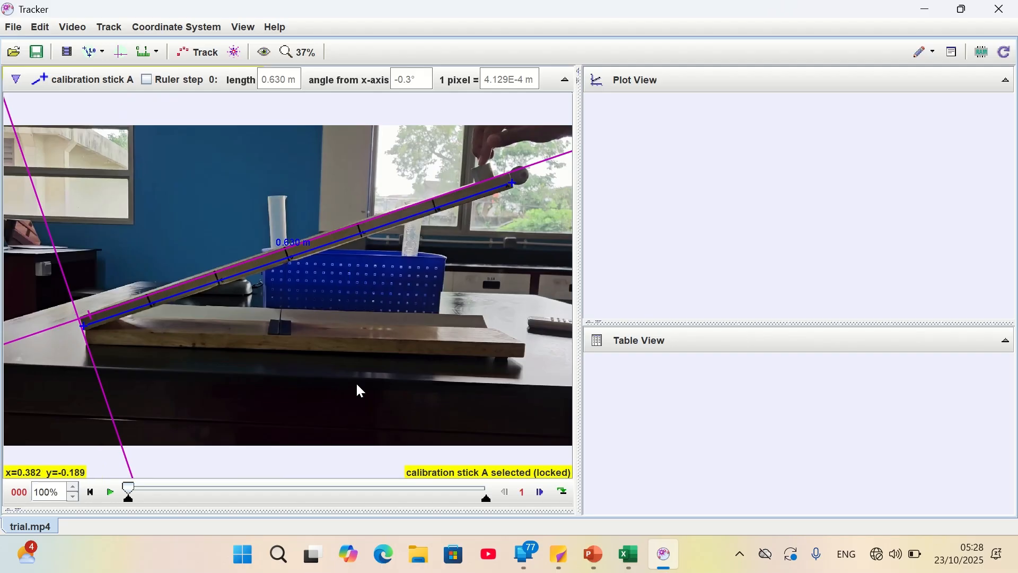
Advance the video to frame 123 and create a new point mass track for the block
drag(131, 493, 218, 492)
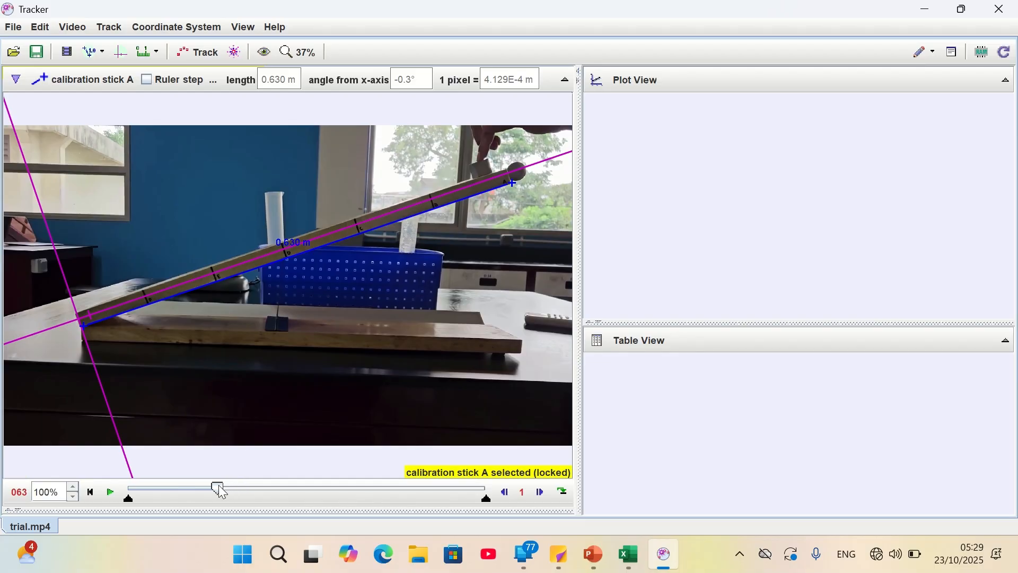
drag(222, 492, 263, 489)
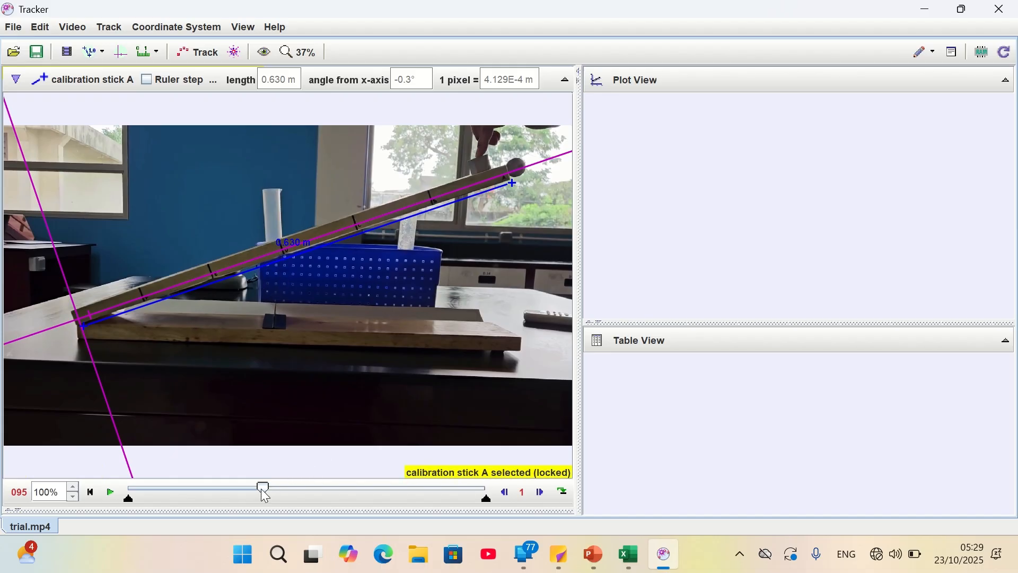
drag(267, 487, 303, 486)
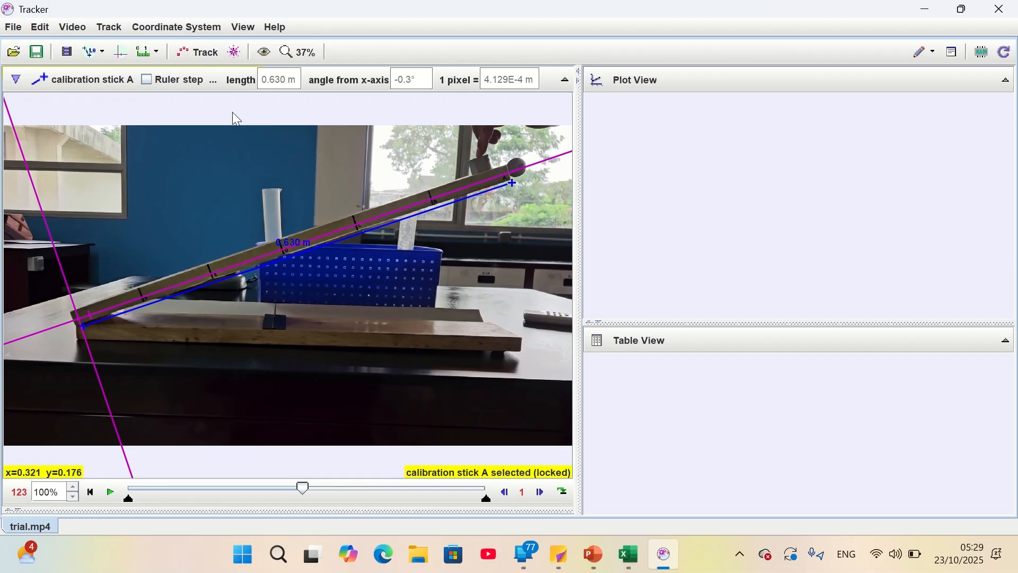
click(194, 53)
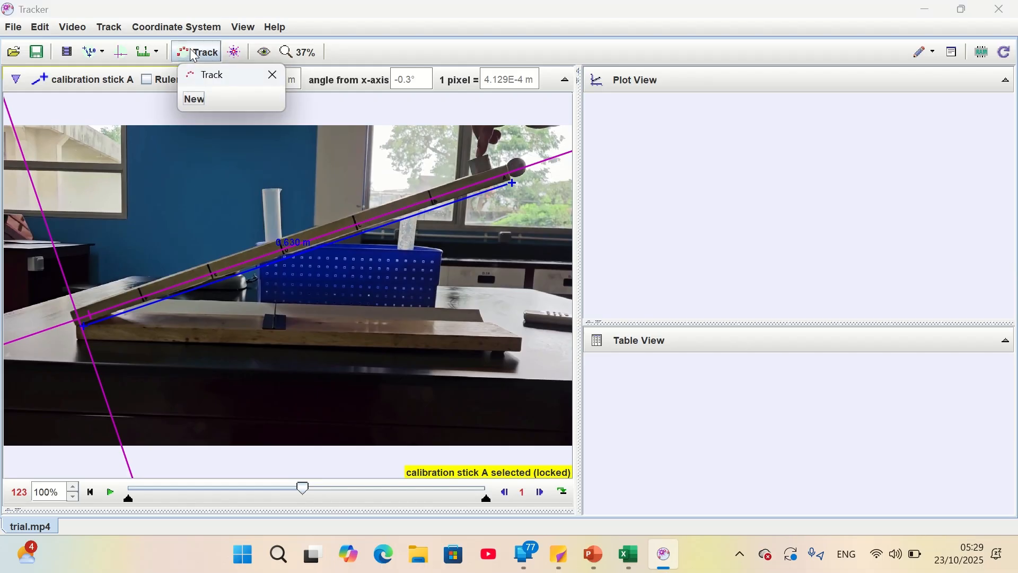
click(186, 104)
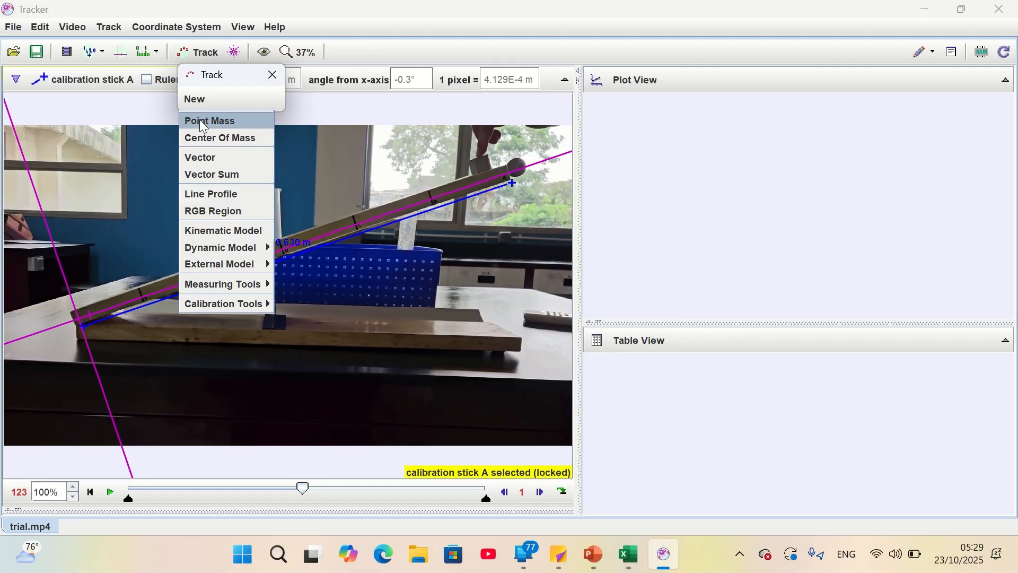
click(201, 122)
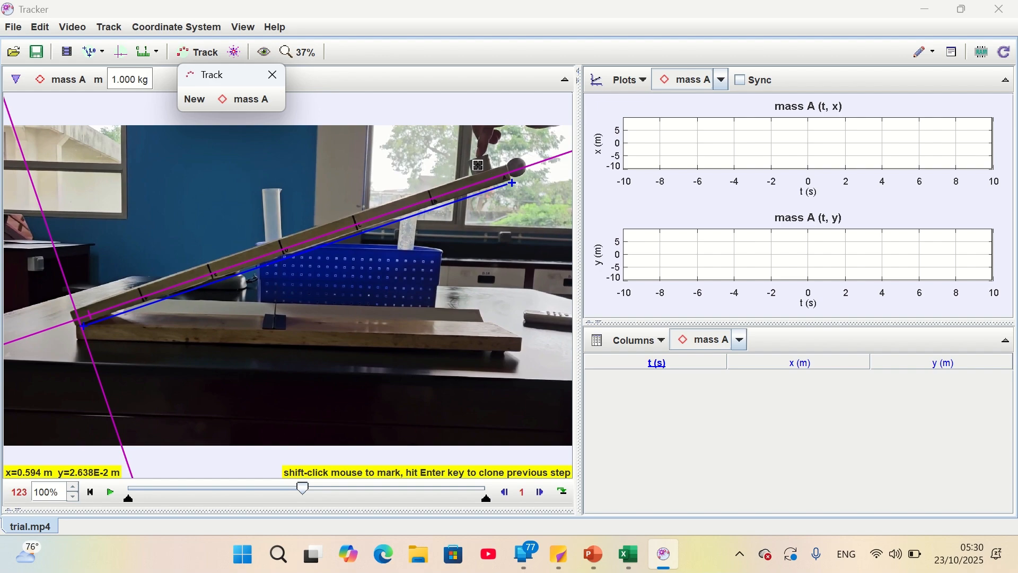
Mark the block's position in every frame from 123 to 184 as it slides to the ramp's lower end
shift+click(482, 166)
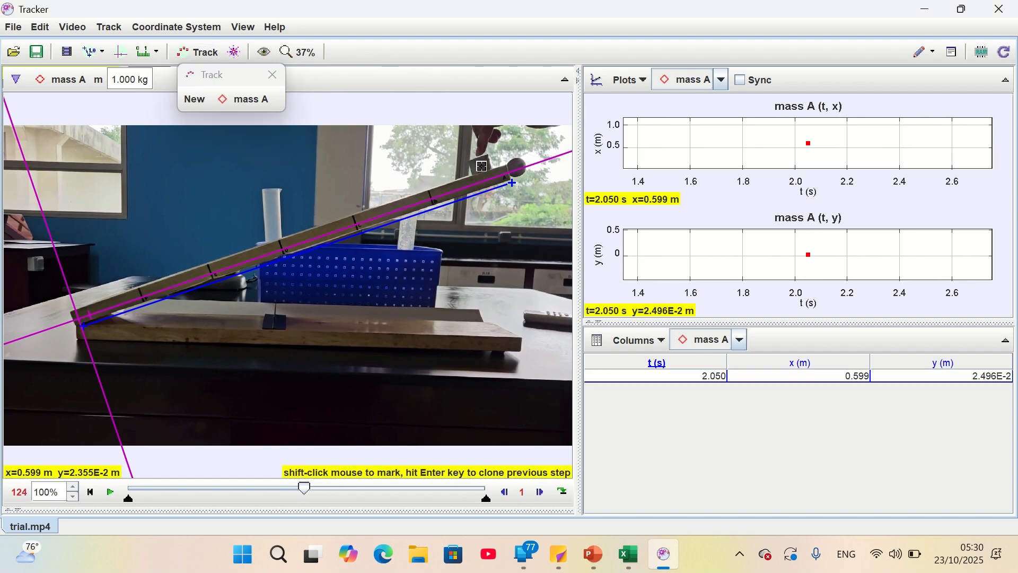
shift+click(482, 167)
shift+click(482, 168)
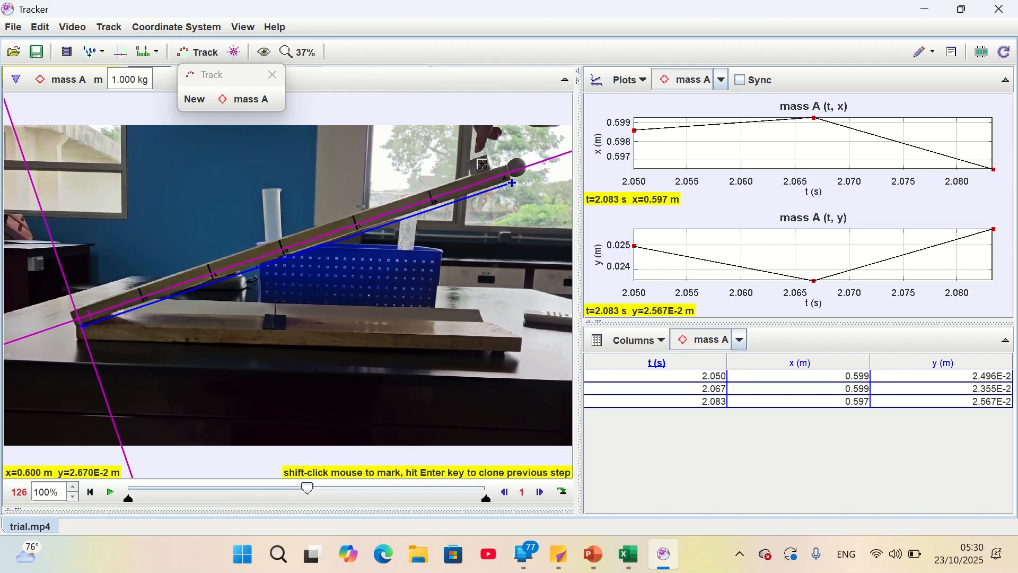
shift+click(479, 164)
shift+click(476, 168)
shift+click(475, 168)
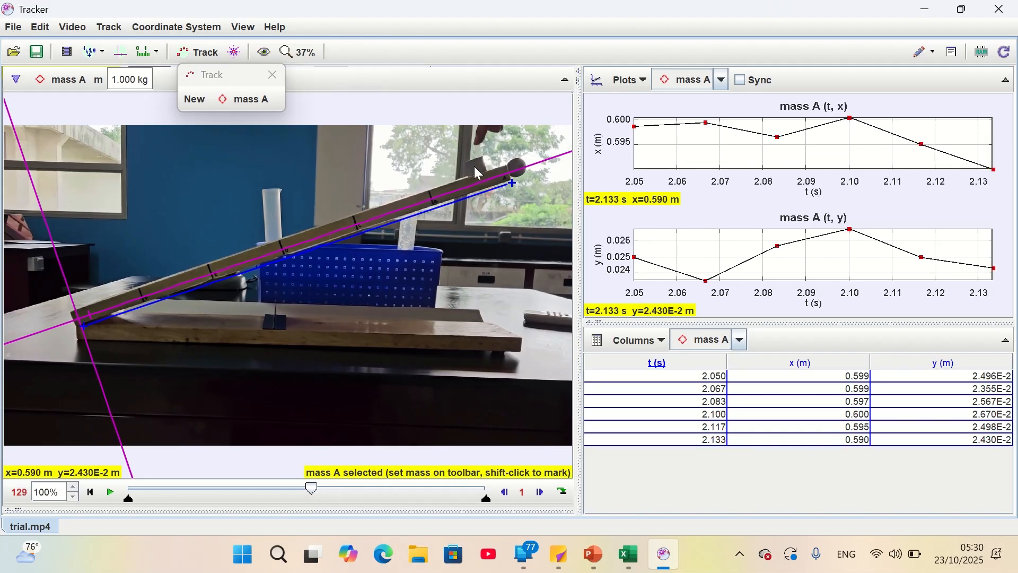
shift+click(475, 168)
shift+click(475, 168)
shift+click(473, 169)
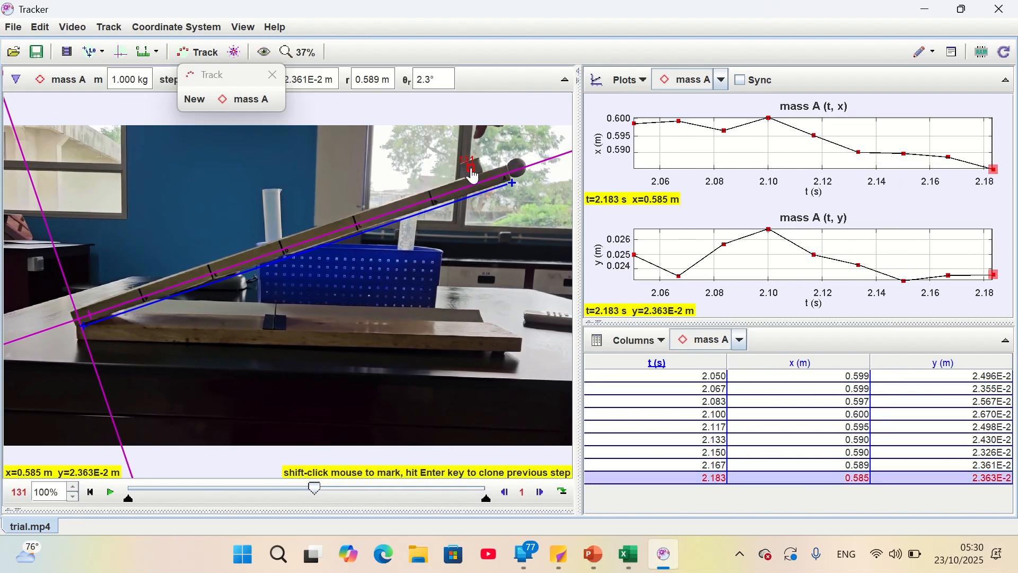
shift+click(470, 169)
shift+click(466, 170)
shift+click(467, 171)
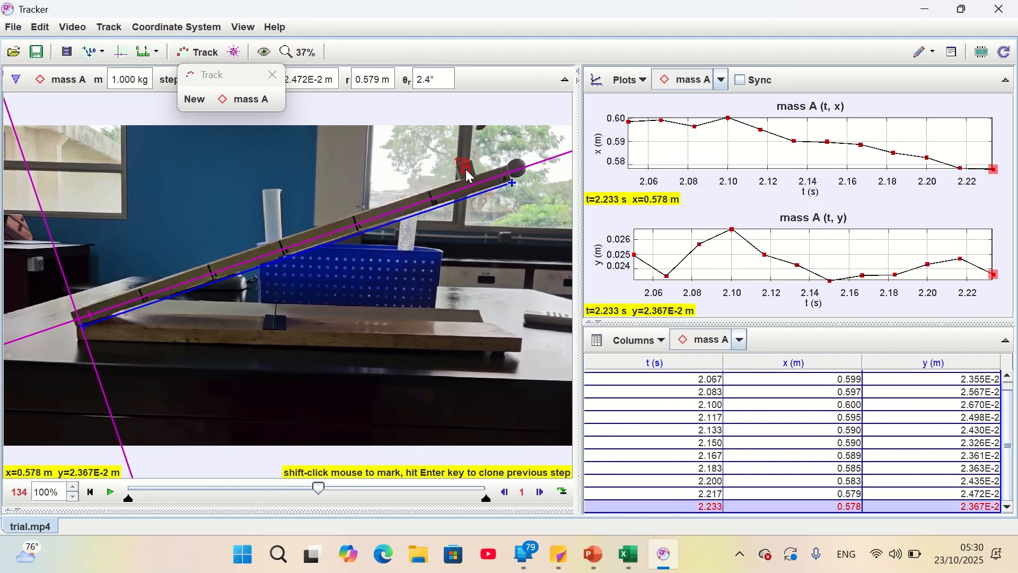
shift+click(463, 173)
shift+click(459, 175)
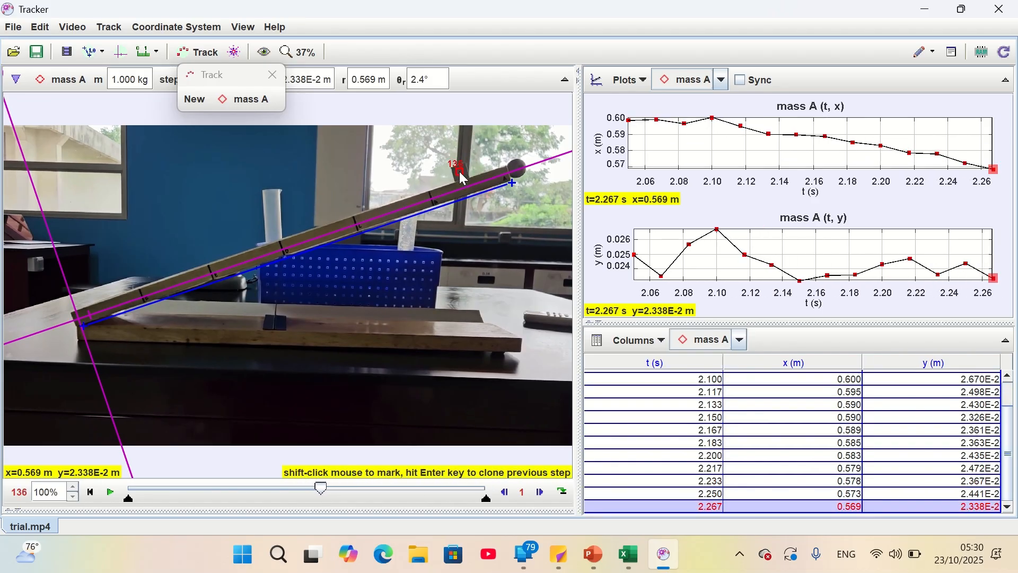
shift+click(454, 179)
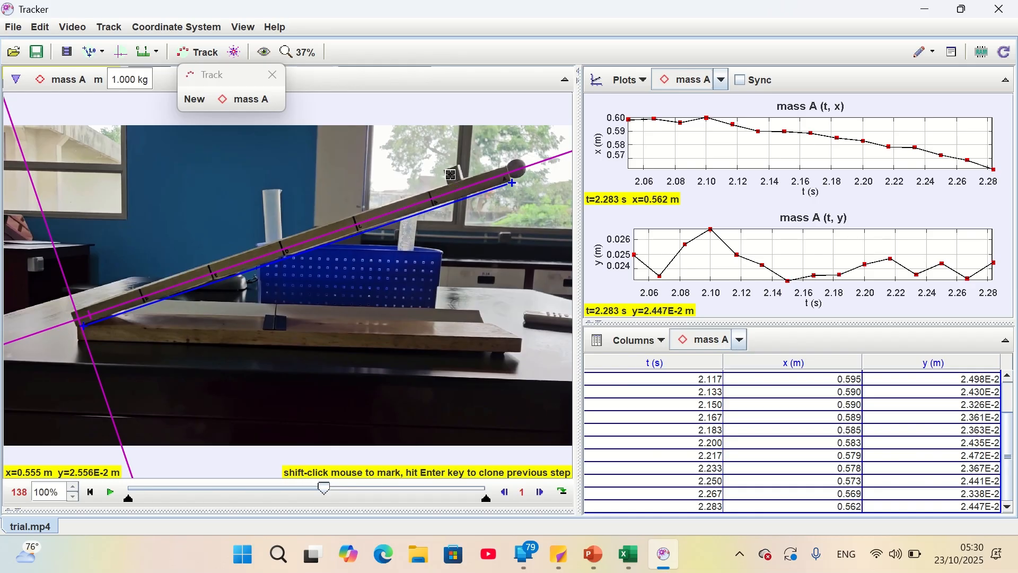
shift+click(450, 176)
shift+click(450, 177)
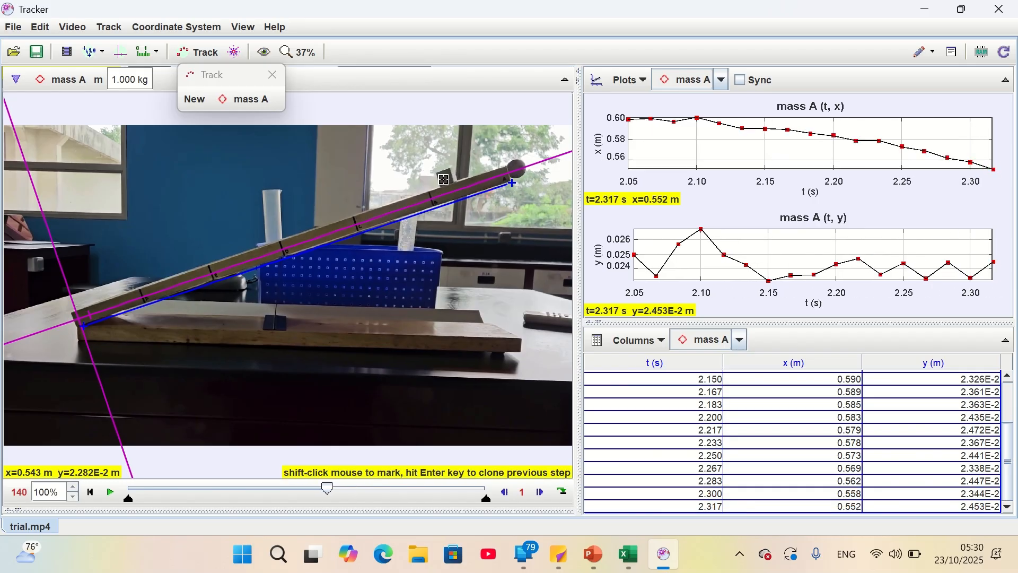
shift+click(445, 178)
shift+click(441, 179)
shift+click(436, 182)
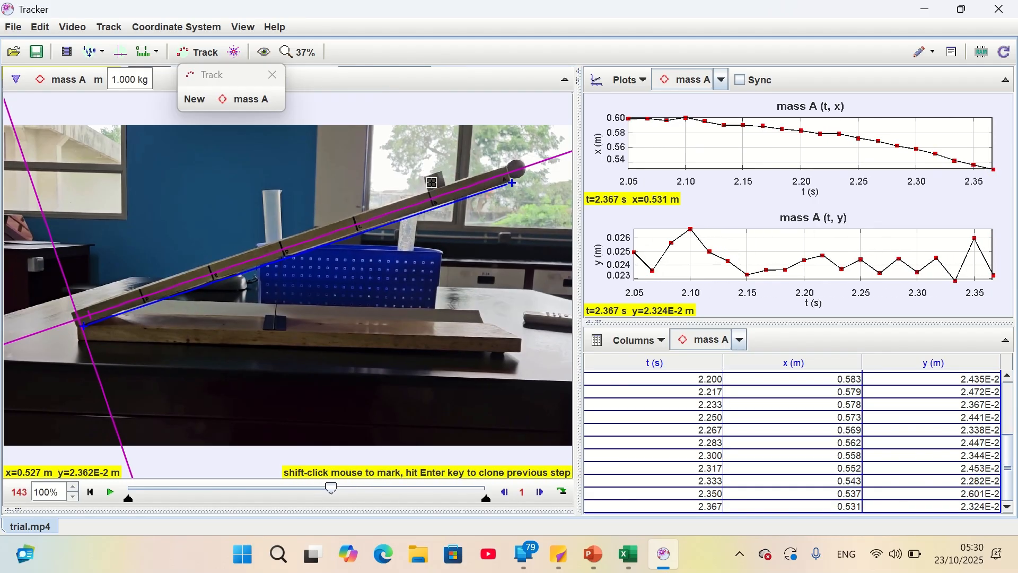
shift+click(432, 183)
shift+click(430, 184)
shift+click(427, 186)
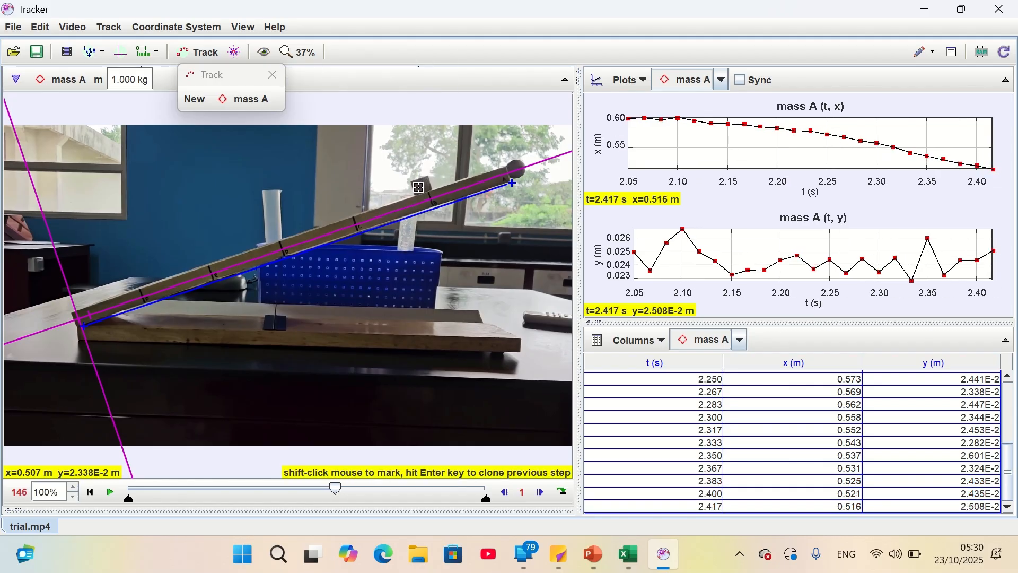
shift+click(418, 189)
shift+click(413, 192)
shift+click(407, 197)
shift+click(402, 197)
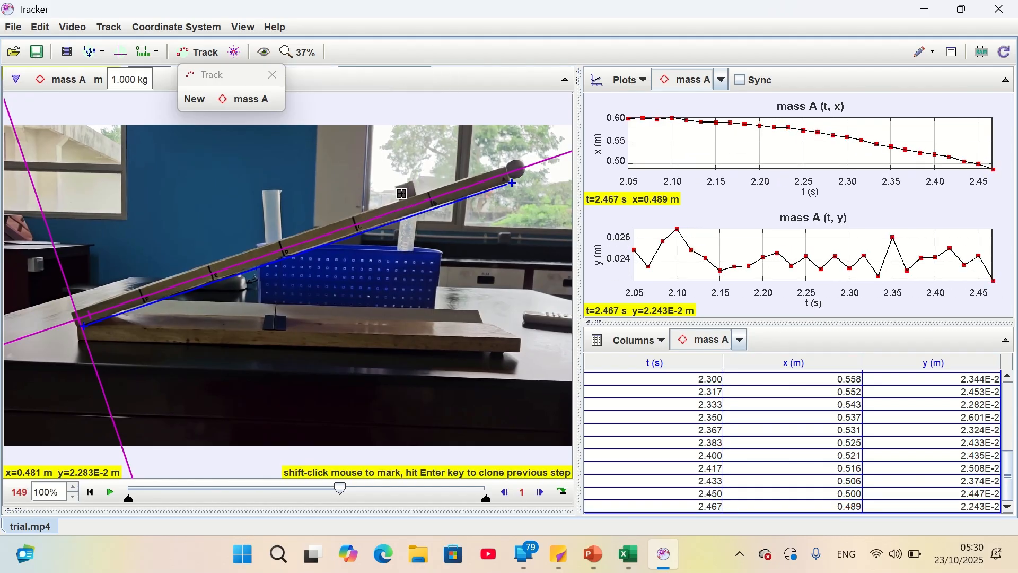
shift+click(397, 199)
shift+click(393, 200)
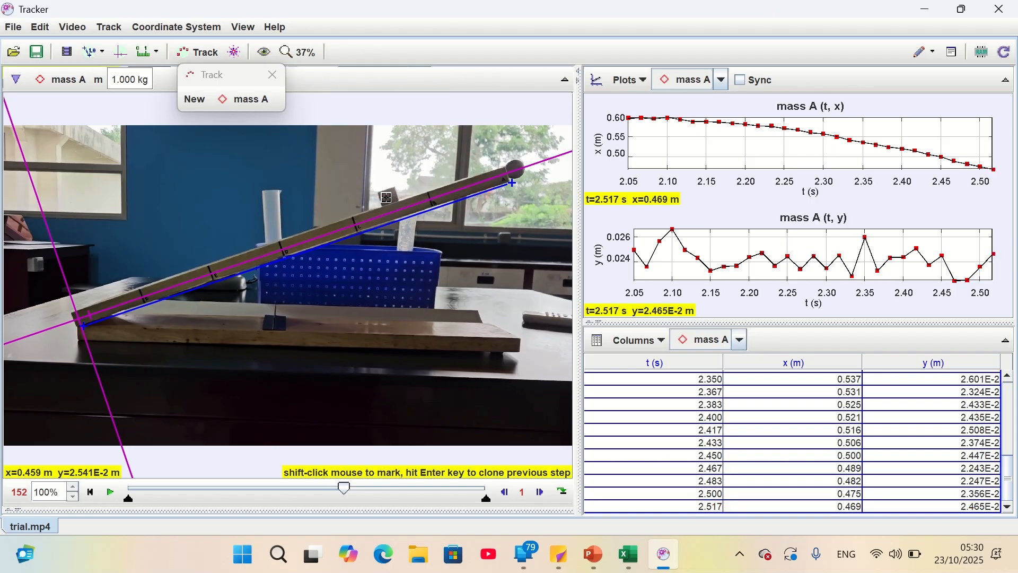
shift+click(387, 202)
shift+click(380, 202)
shift+click(374, 202)
shift+click(367, 204)
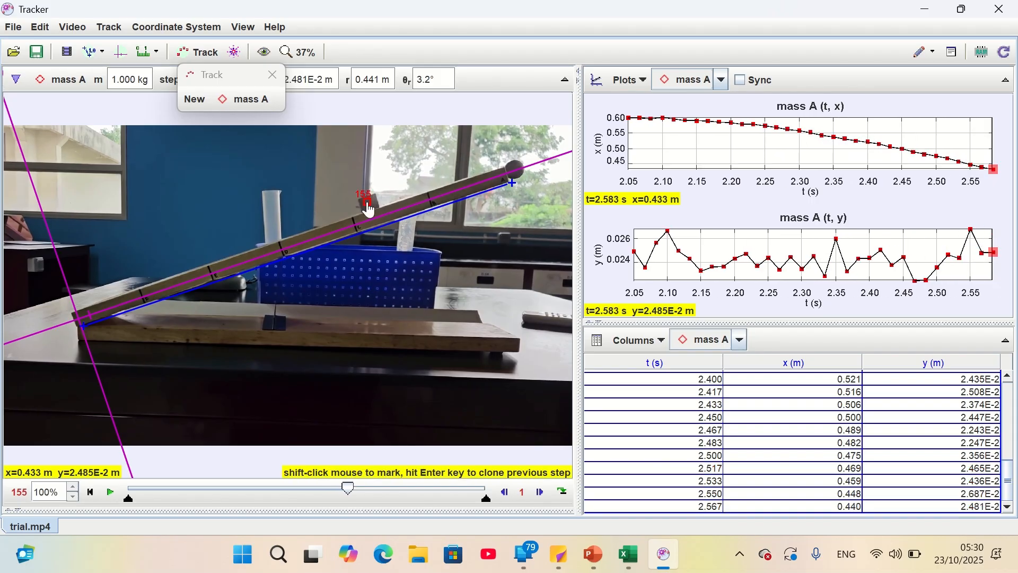
shift+click(360, 206)
shift+click(353, 208)
shift+click(343, 210)
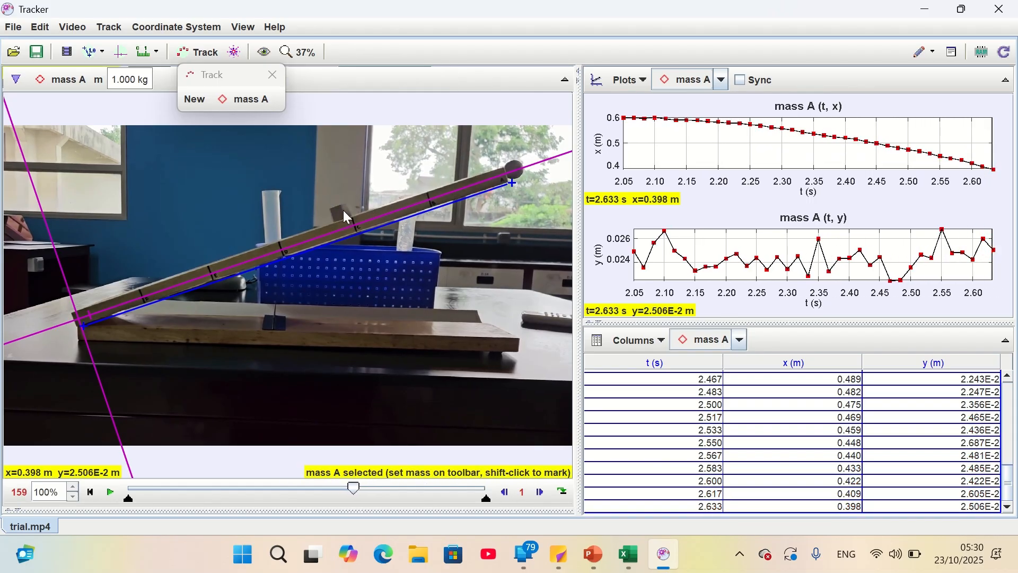
shift+click(335, 212)
shift+click(326, 218)
shift+click(322, 216)
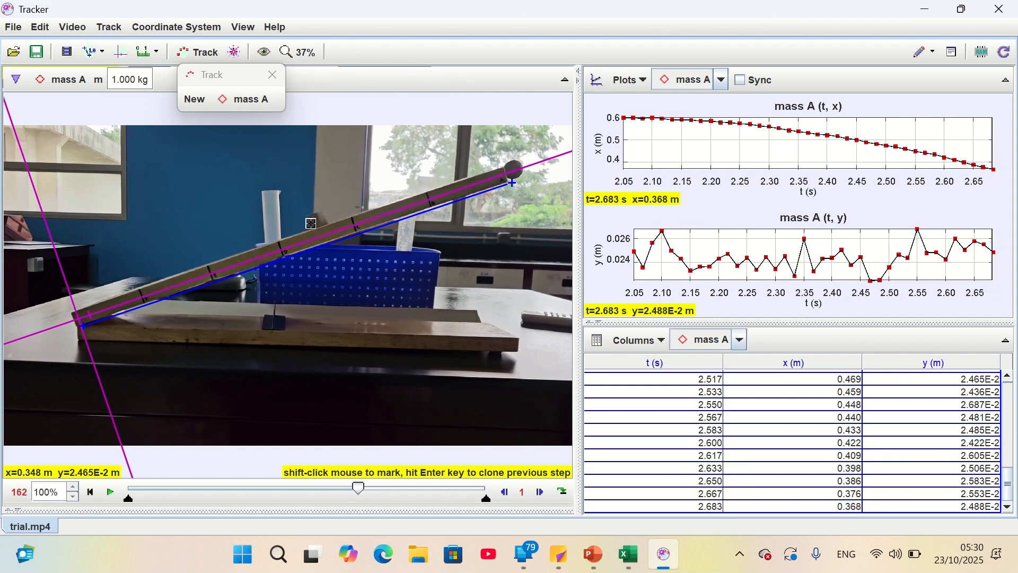
shift+click(311, 223)
shift+click(306, 225)
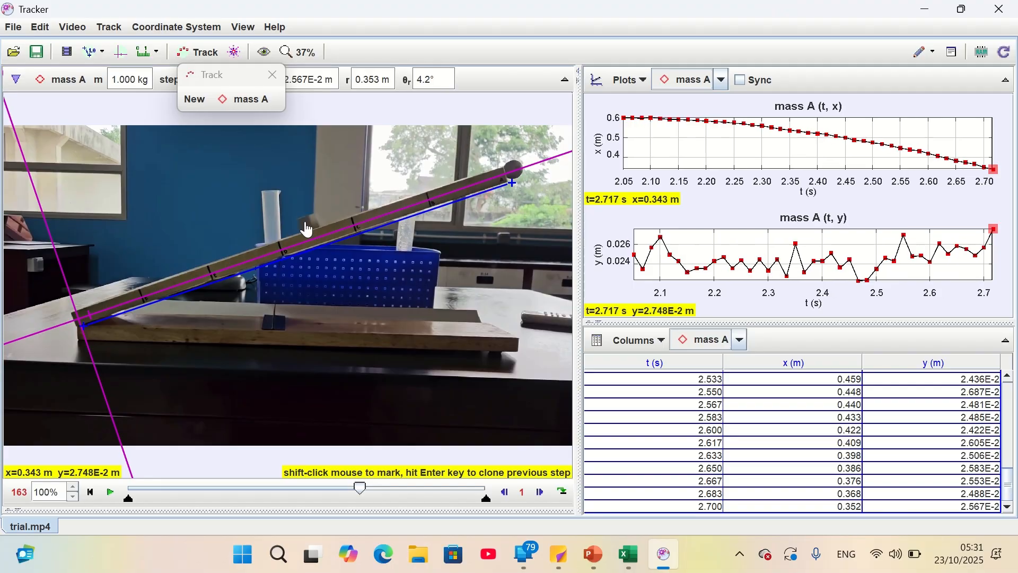
shift+click(296, 228)
shift+click(289, 231)
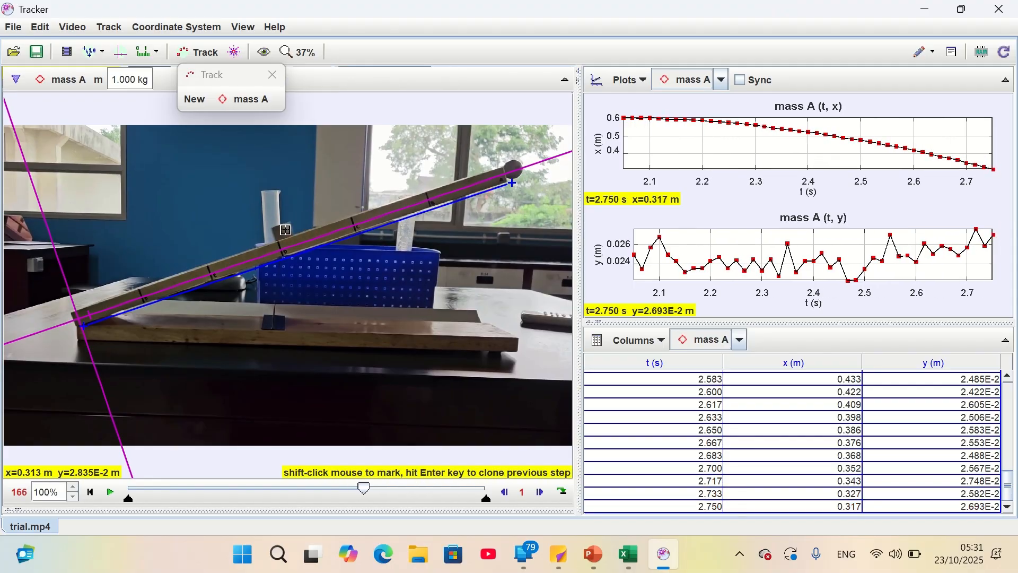
shift+click(281, 234)
shift+click(268, 237)
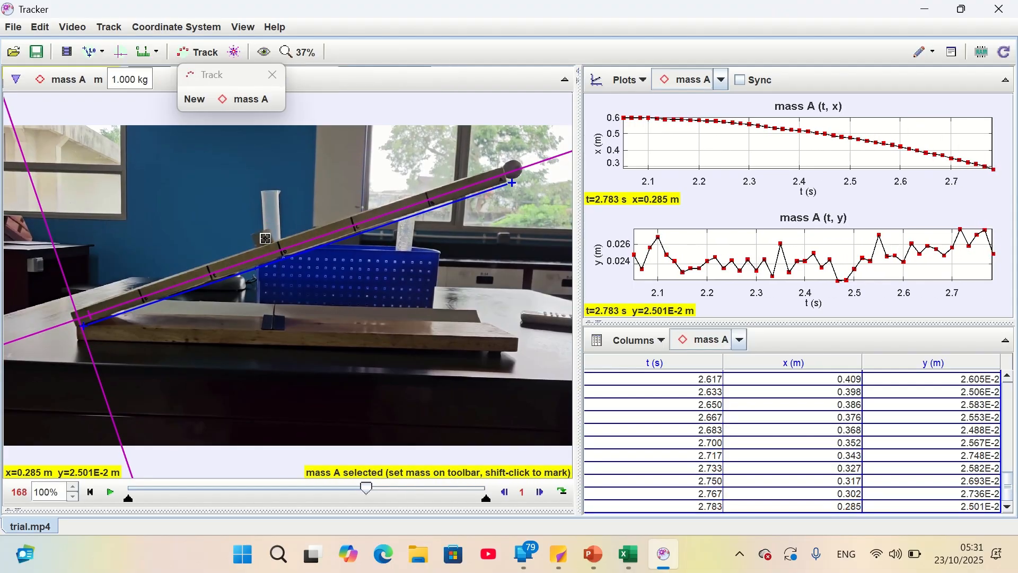
shift+click(258, 240)
shift+click(248, 242)
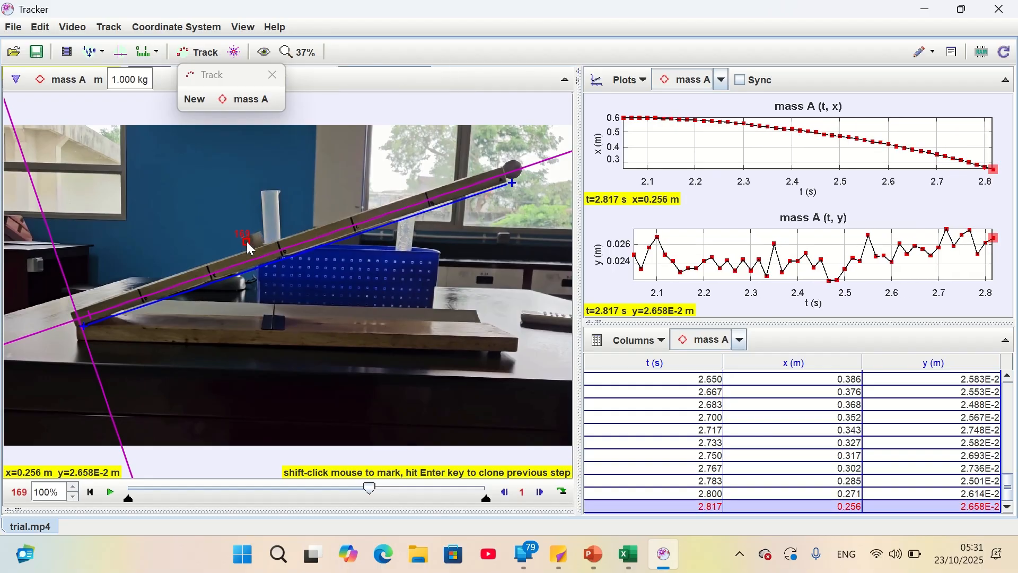
shift+click(241, 247)
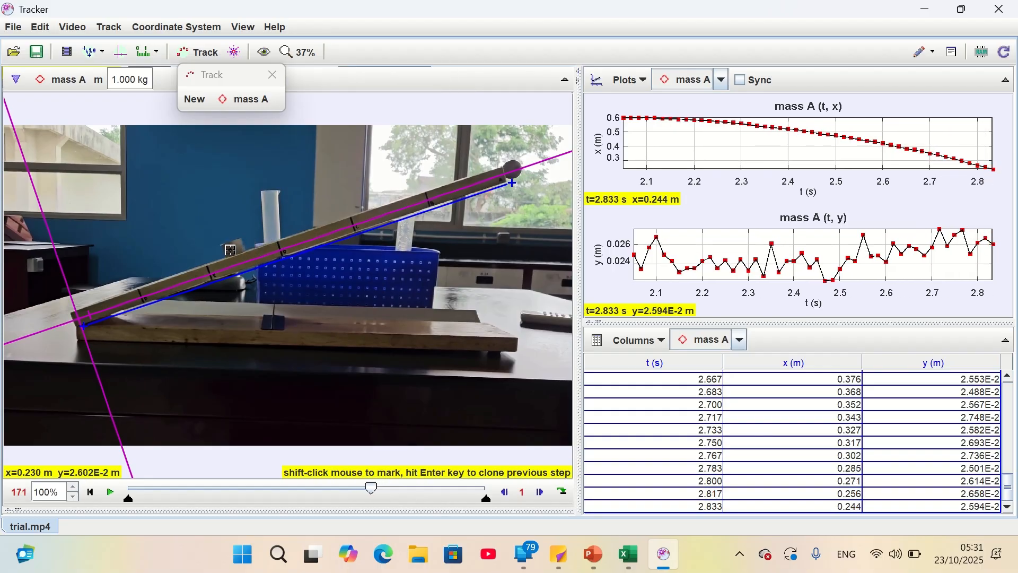
shift+click(225, 251)
shift+click(220, 253)
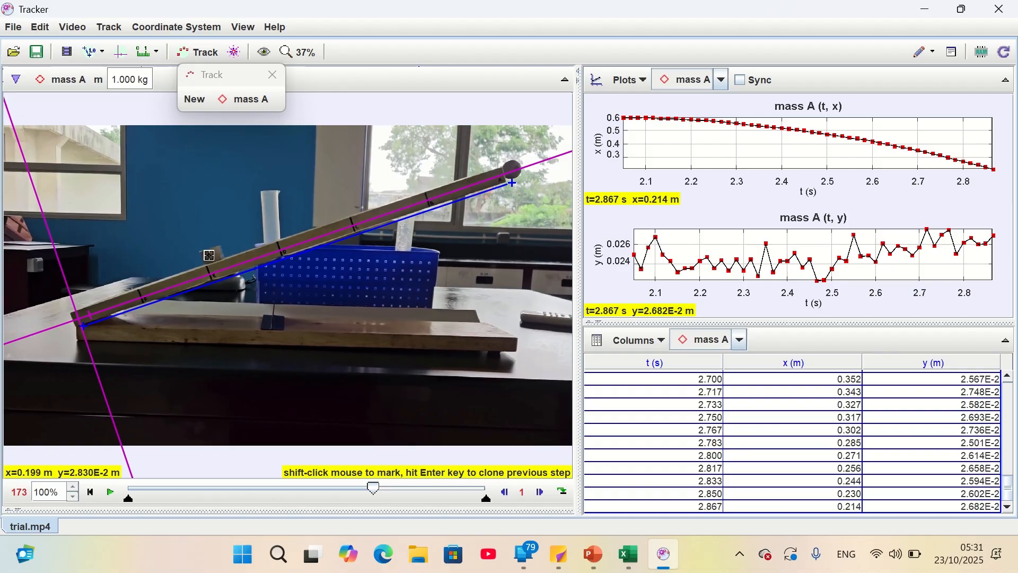
shift+click(209, 255)
shift+click(198, 261)
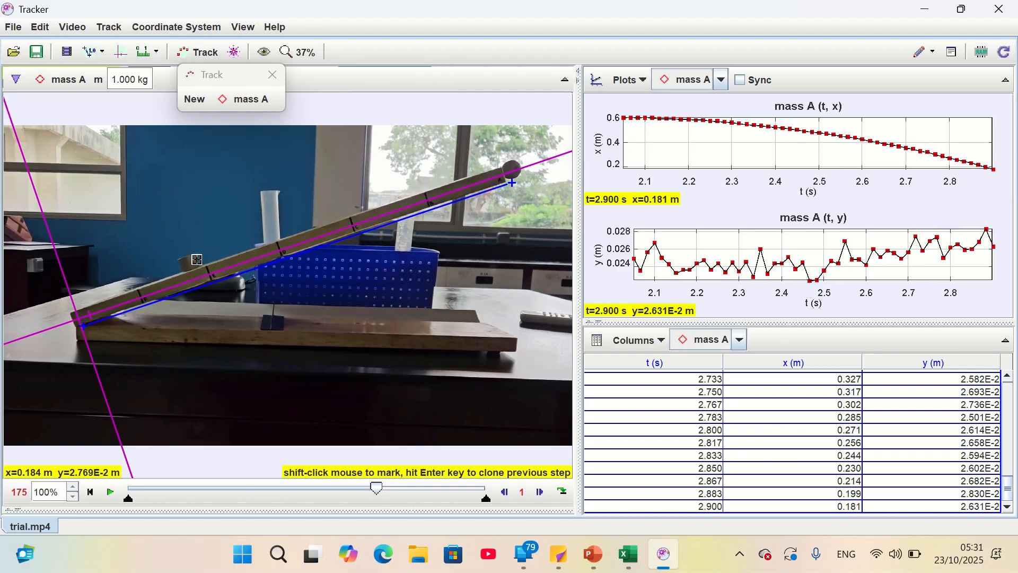
shift+click(185, 263)
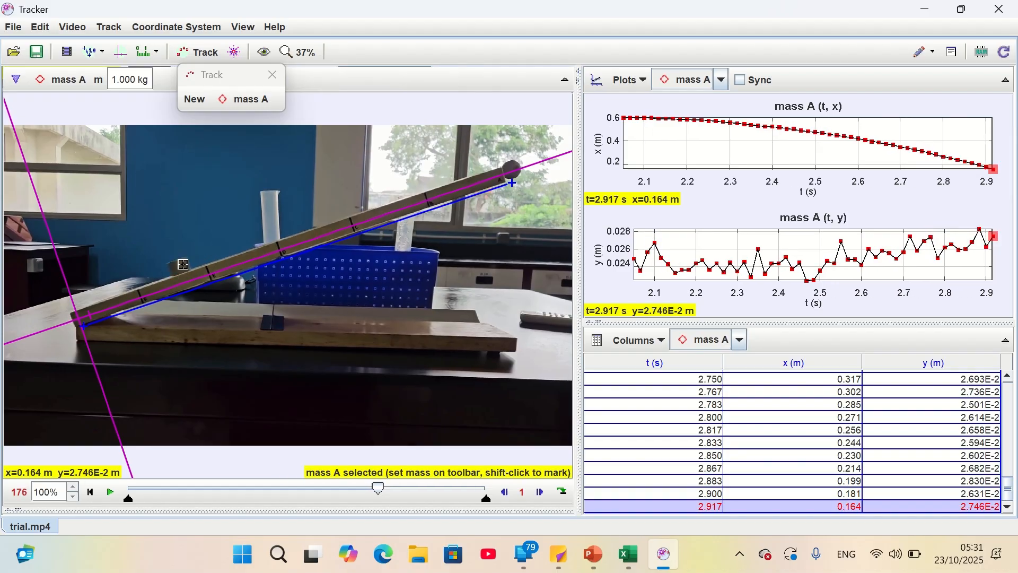
shift+click(174, 267)
shift+click(164, 271)
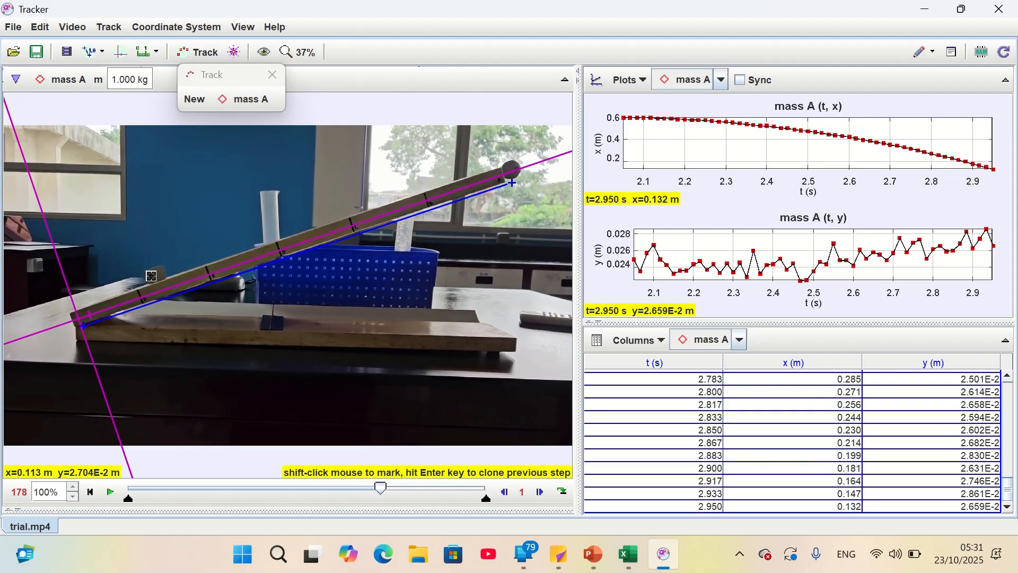
shift+click(150, 275)
shift+click(141, 278)
shift+click(126, 283)
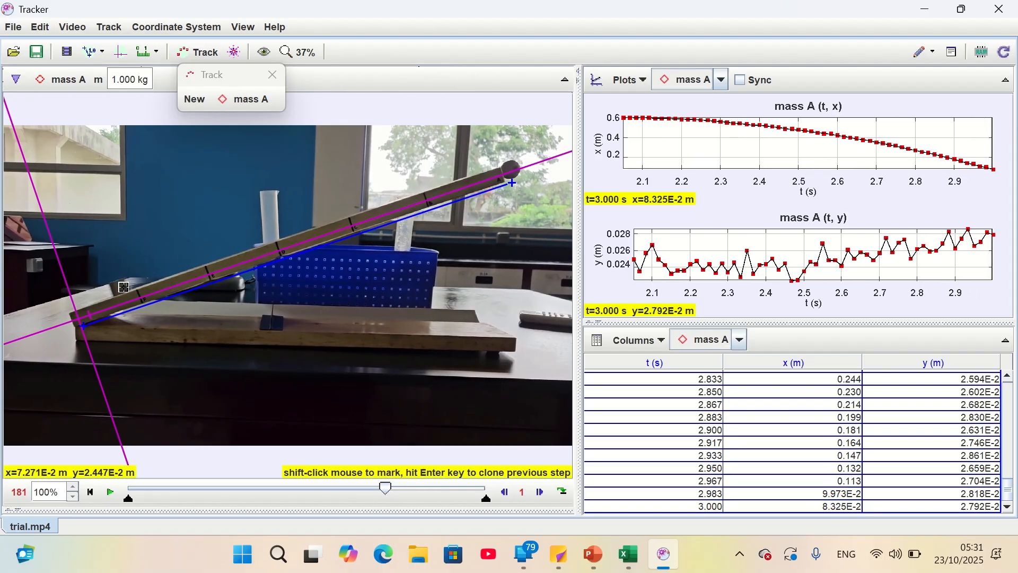
shift+click(114, 288)
shift+click(101, 293)
shift+click(89, 297)
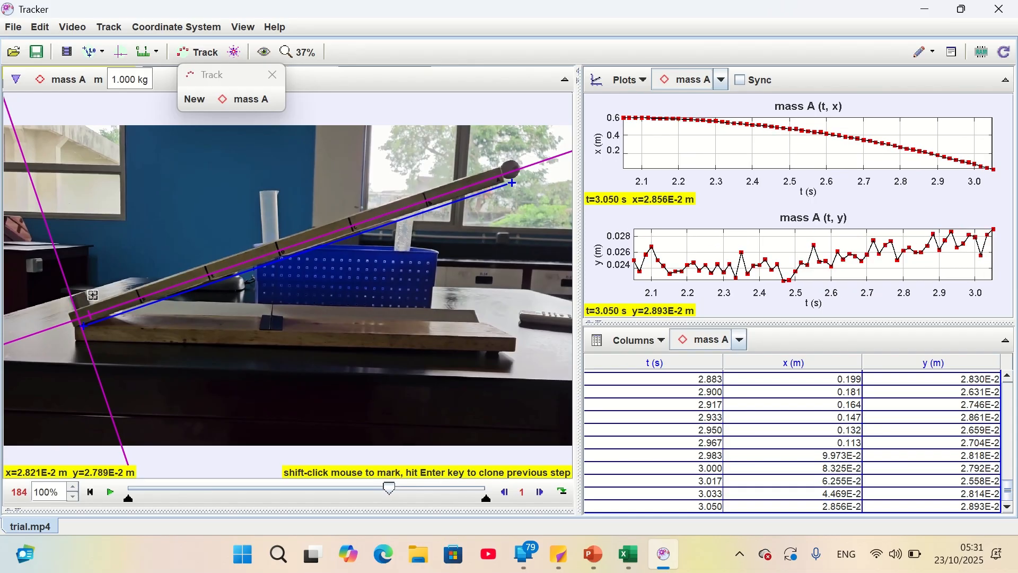
shift+click(79, 301)
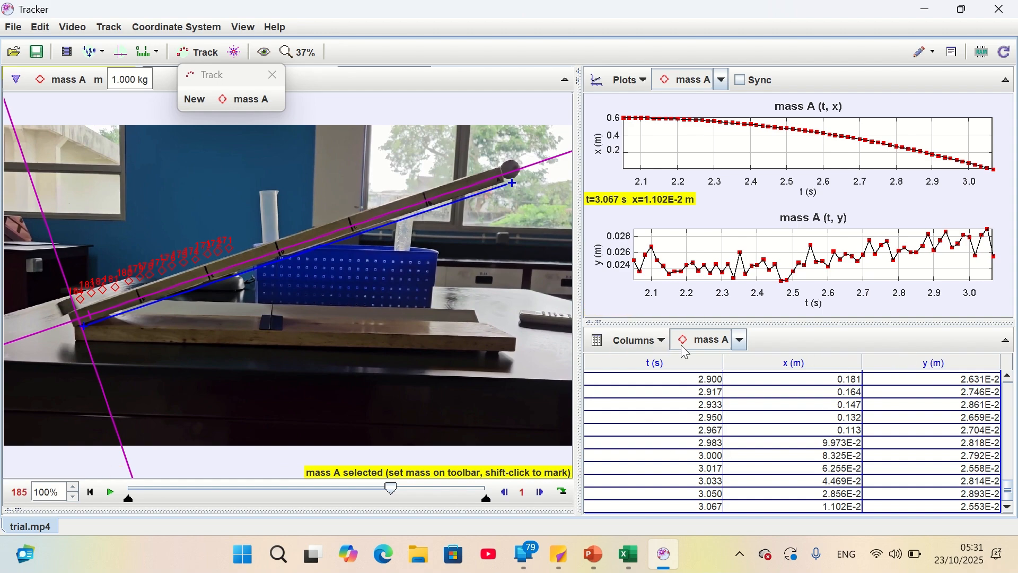
Add the acceleration magnitude a as a visible column in the mass A data table
click(638, 340)
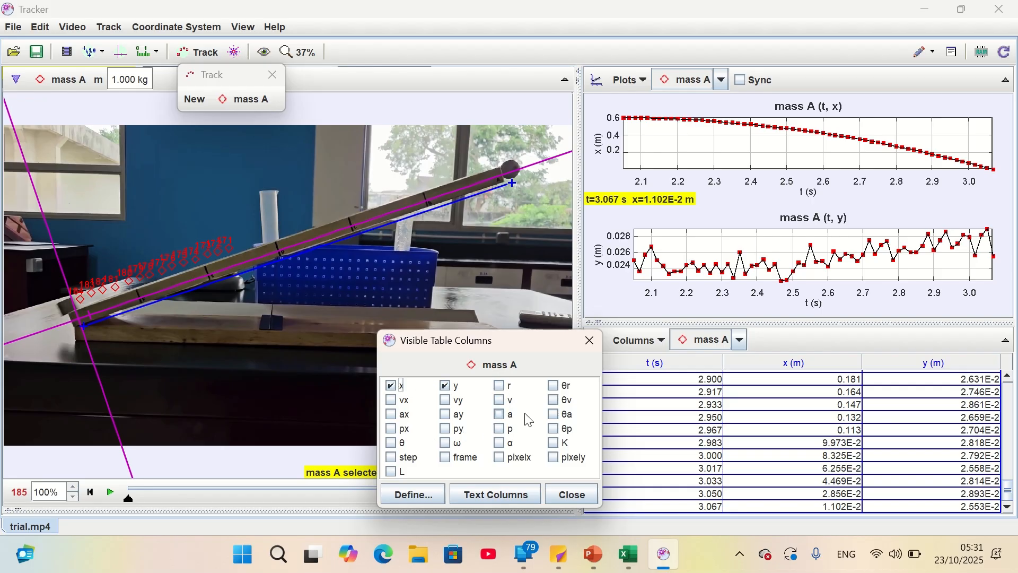
click(502, 416)
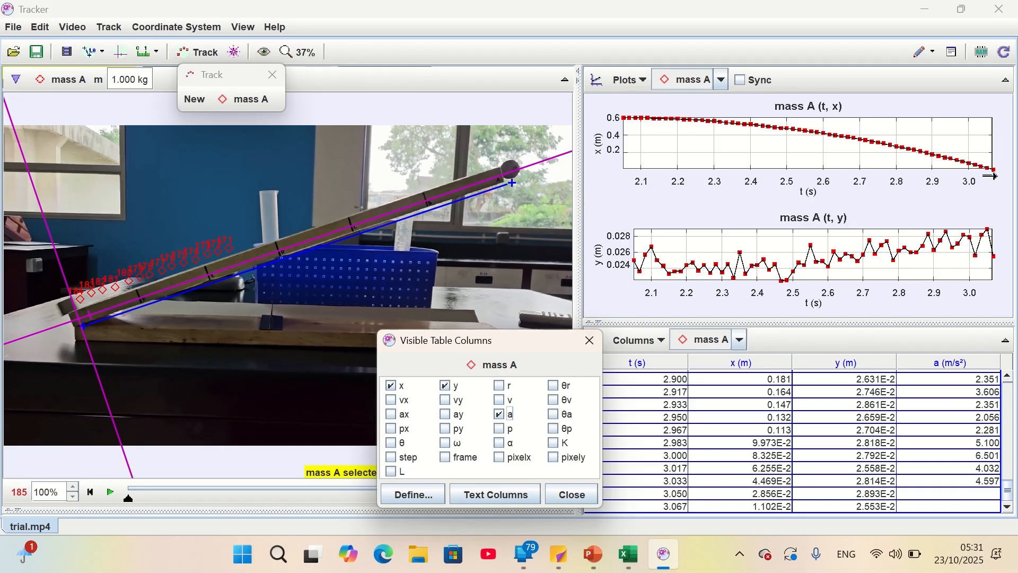
click(603, 113)
click(565, 494)
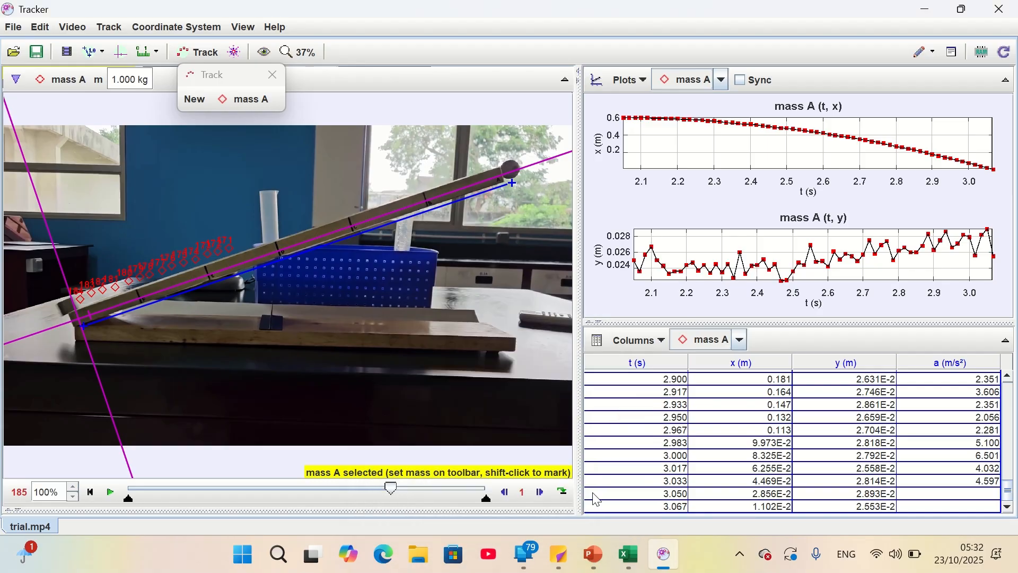
Examine the data export options for the mass A track and close them
click(11, 28)
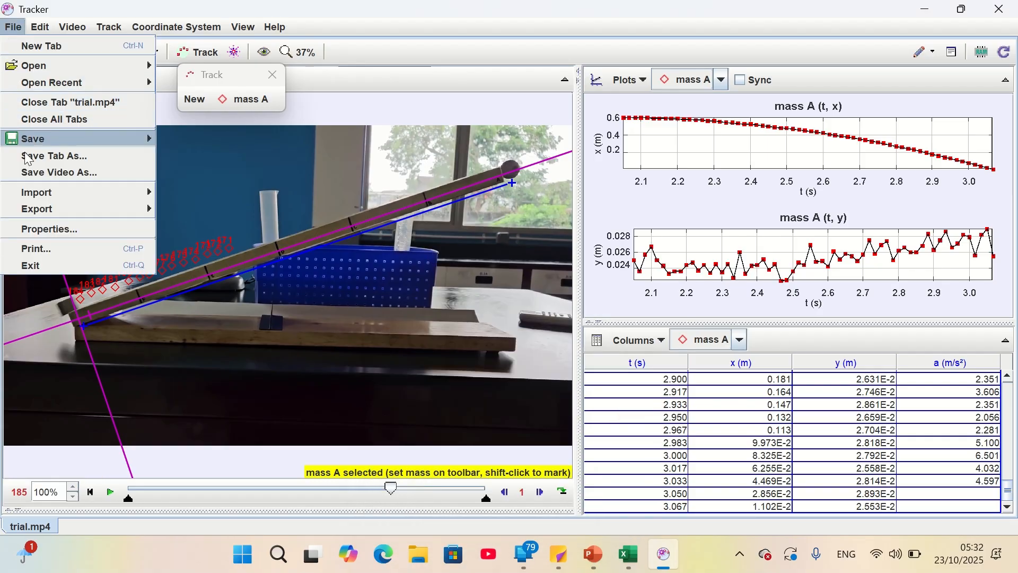
mouse_move(45, 218)
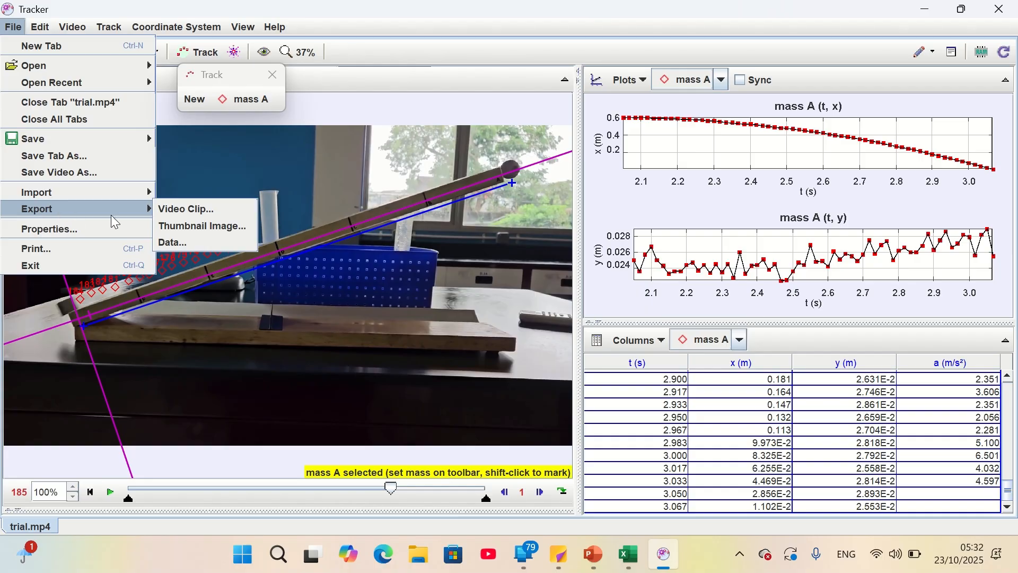
click(181, 245)
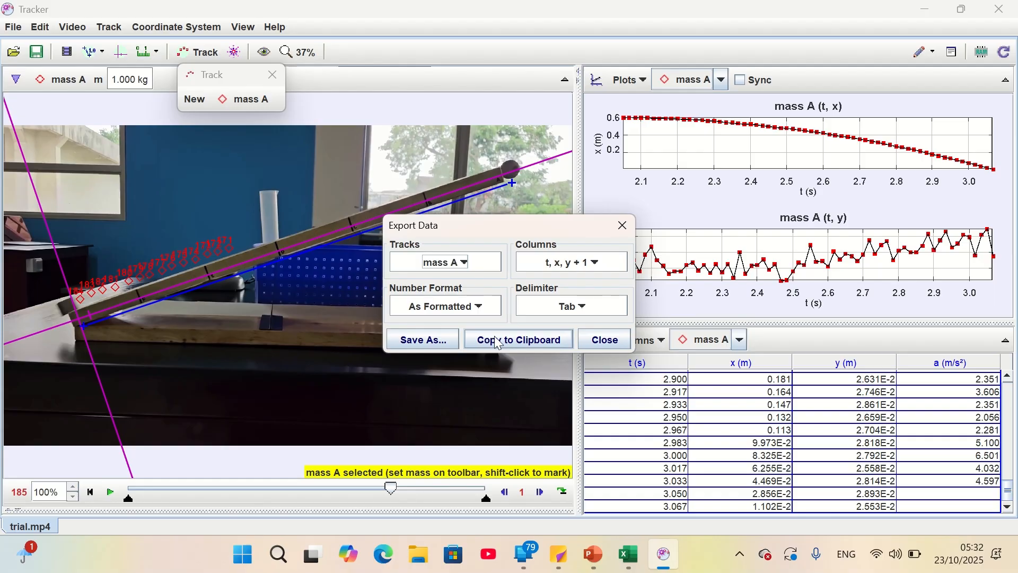
click(625, 225)
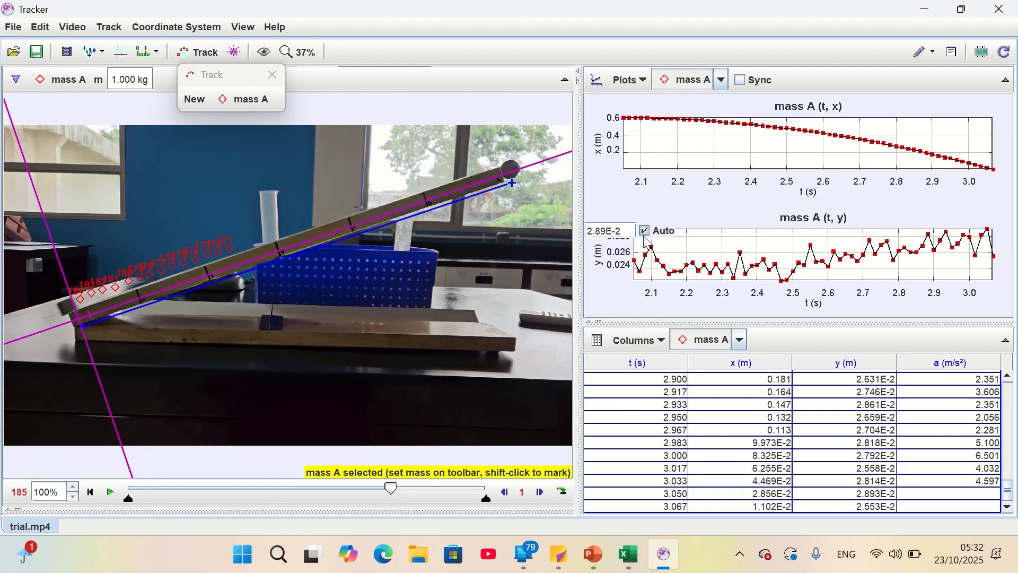
Rename the mass A track with the person's first name followed by "wood on wood"
click(244, 100)
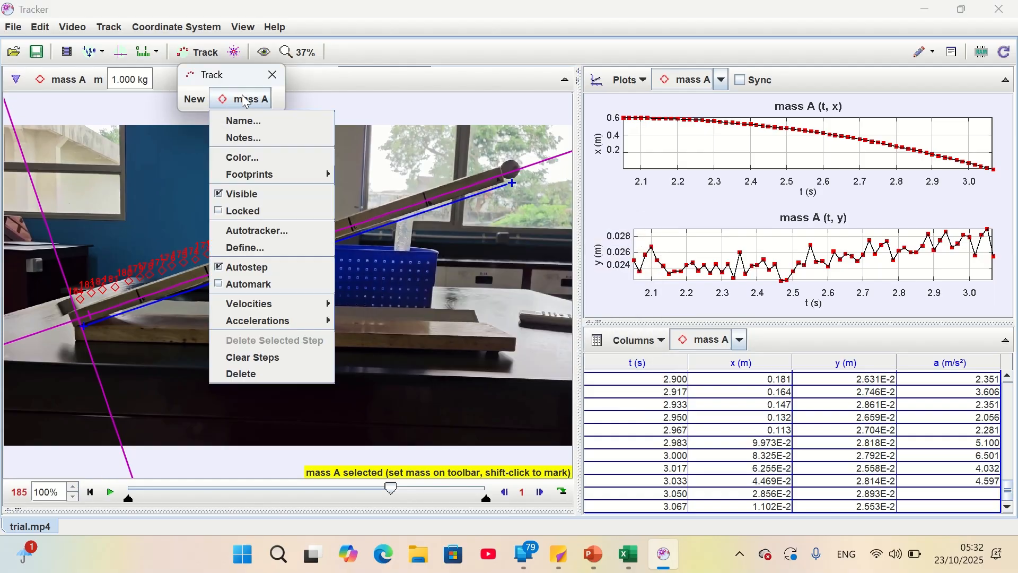
click(256, 121)
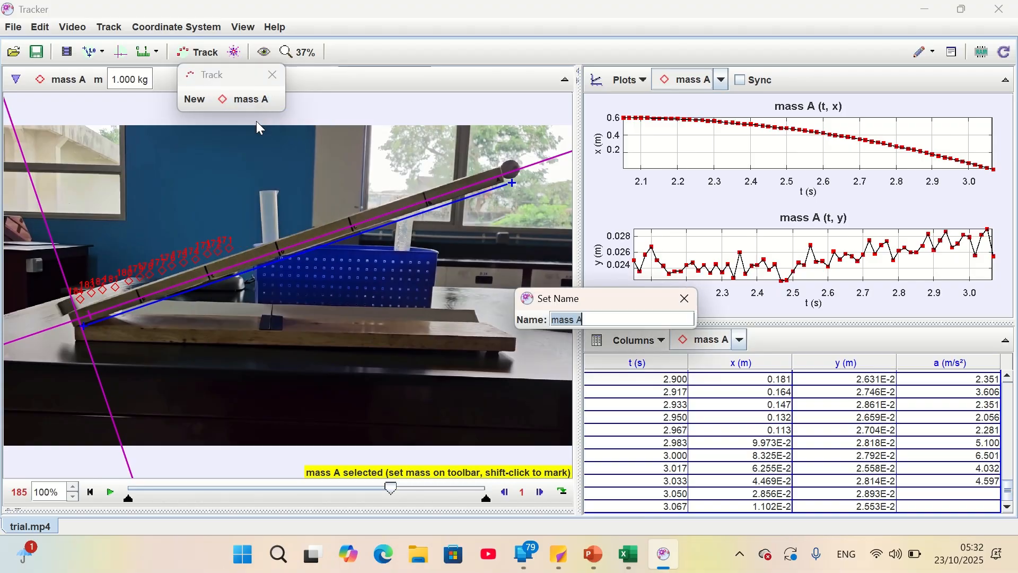
text(Ratna wood on wood)
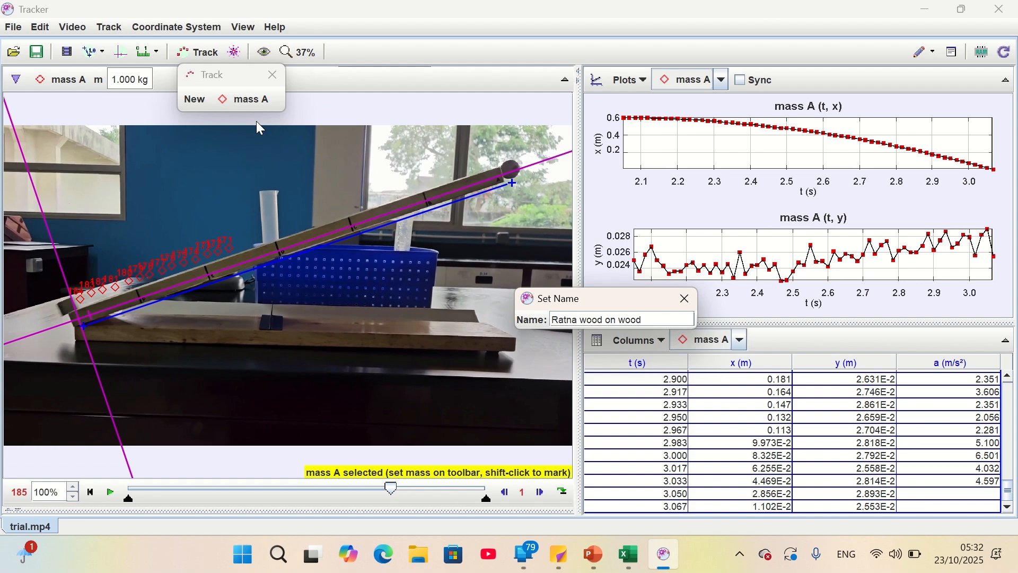
key(Return)
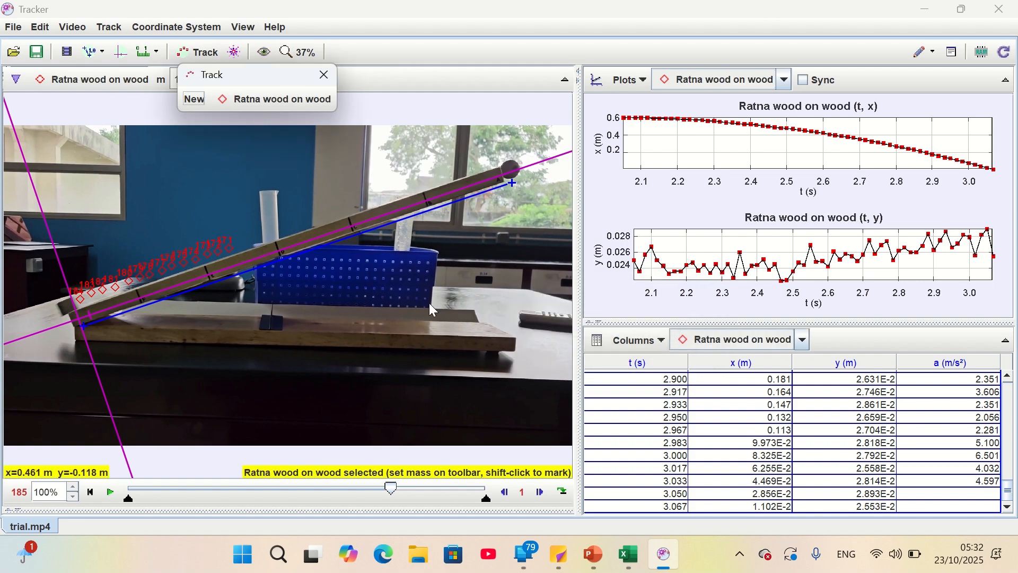
Export the renamed track's t, x, y and acceleration data to the clipboard
click(13, 28)
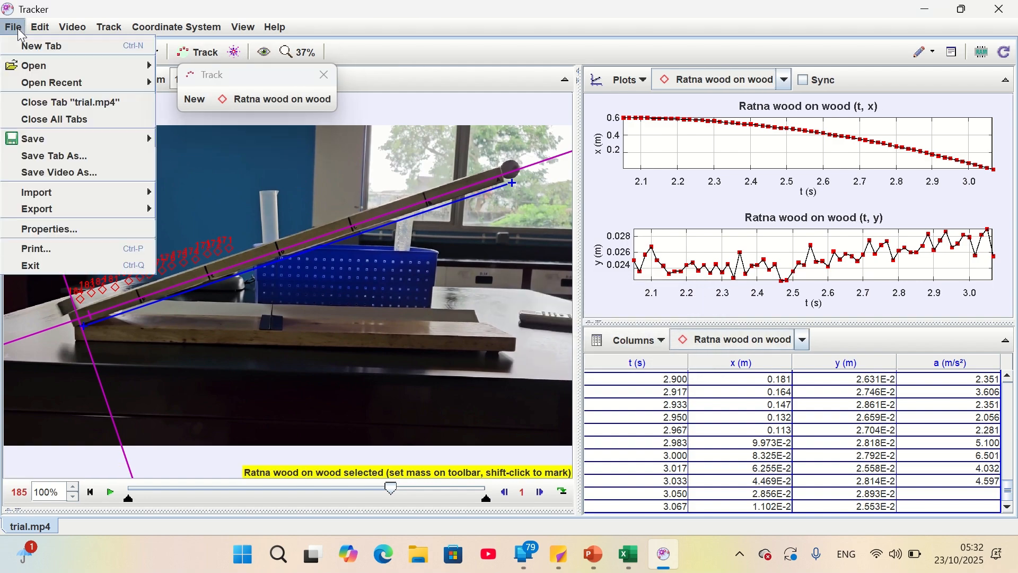
mouse_move(64, 213)
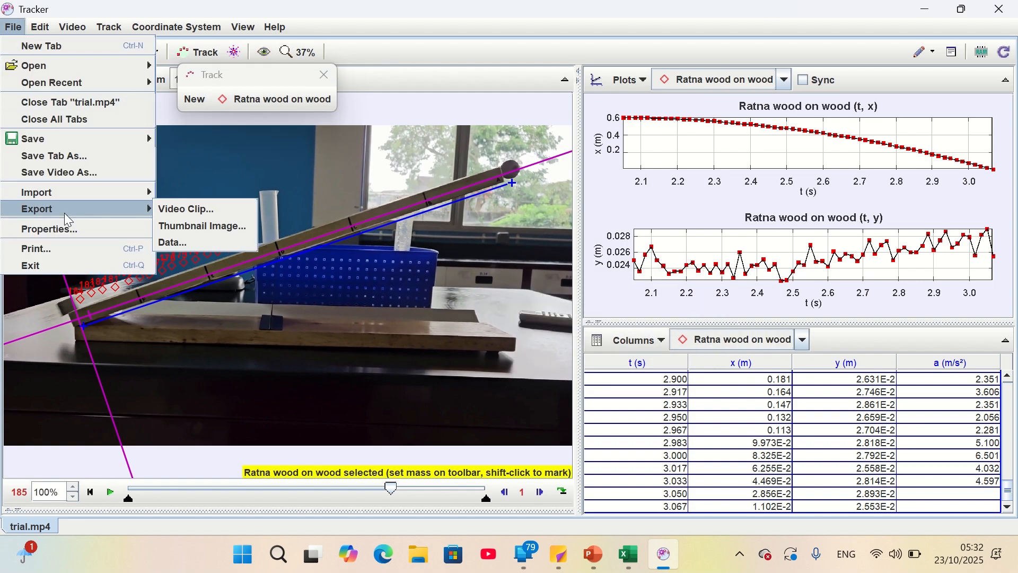
click(170, 242)
click(535, 342)
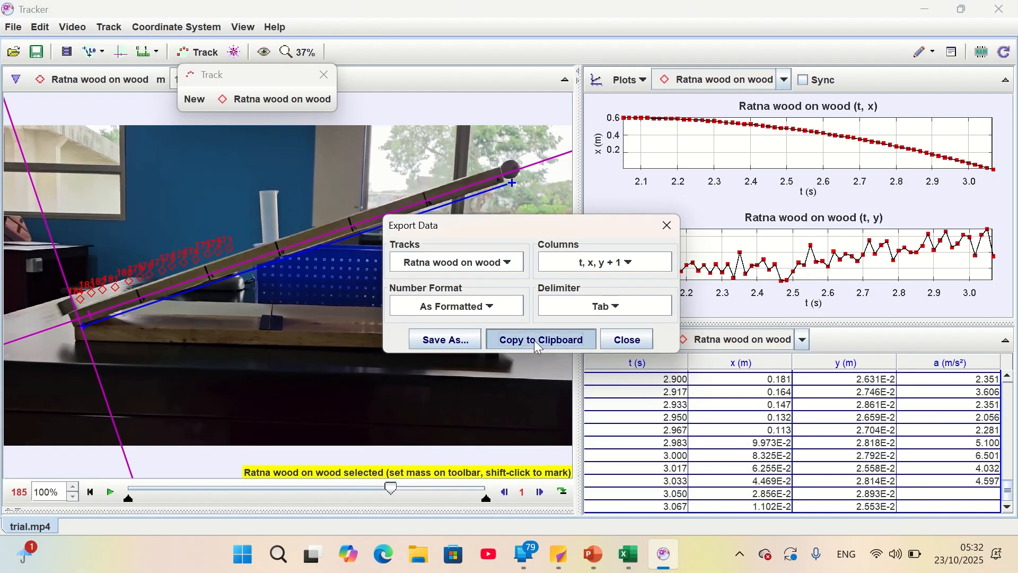
Switch to the Excel workbook Book1 and clear both old data tables from Sheet1
click(629, 555)
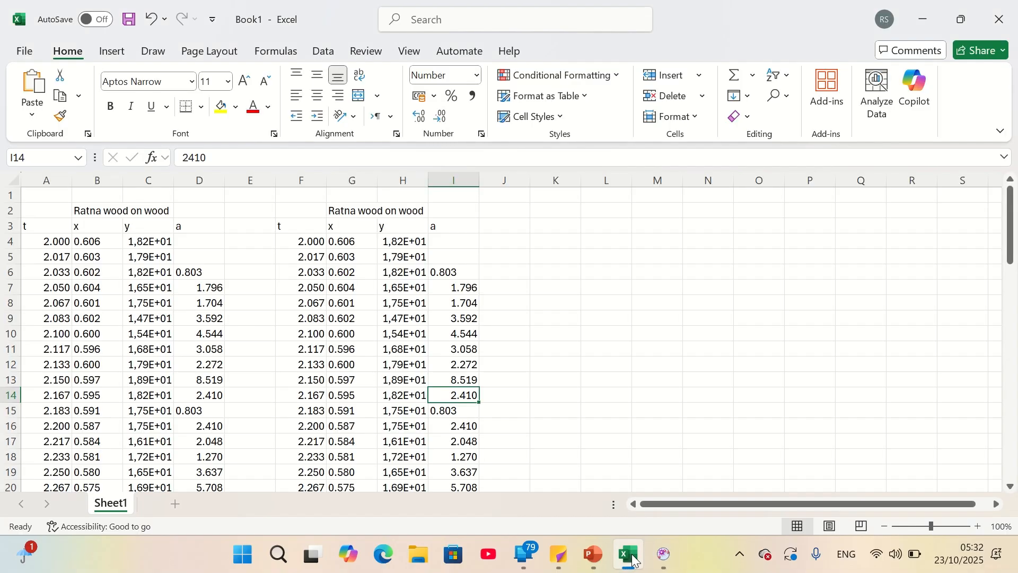
key(ctrl+a)
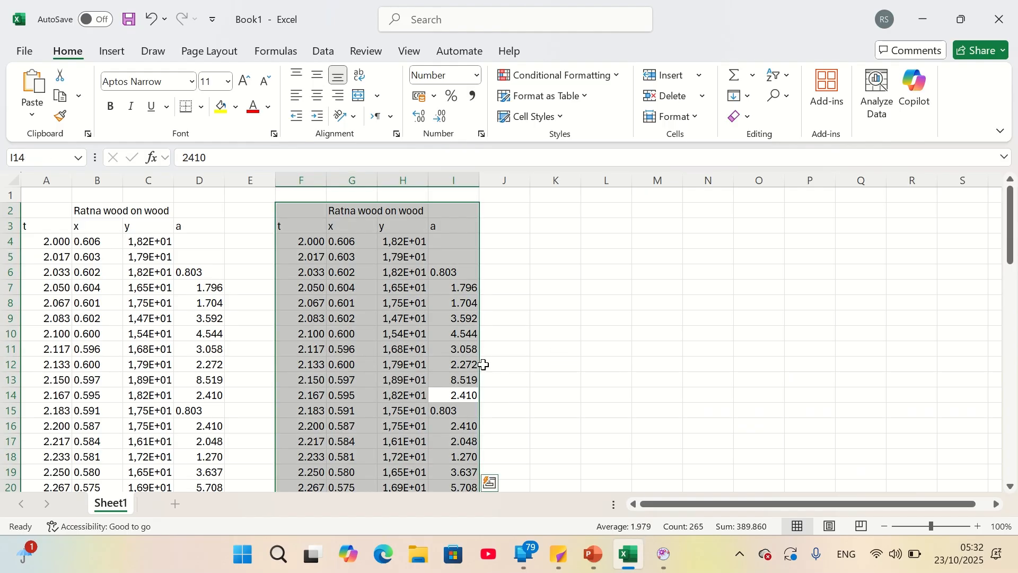
key(Delete)
key(ctrl+a)
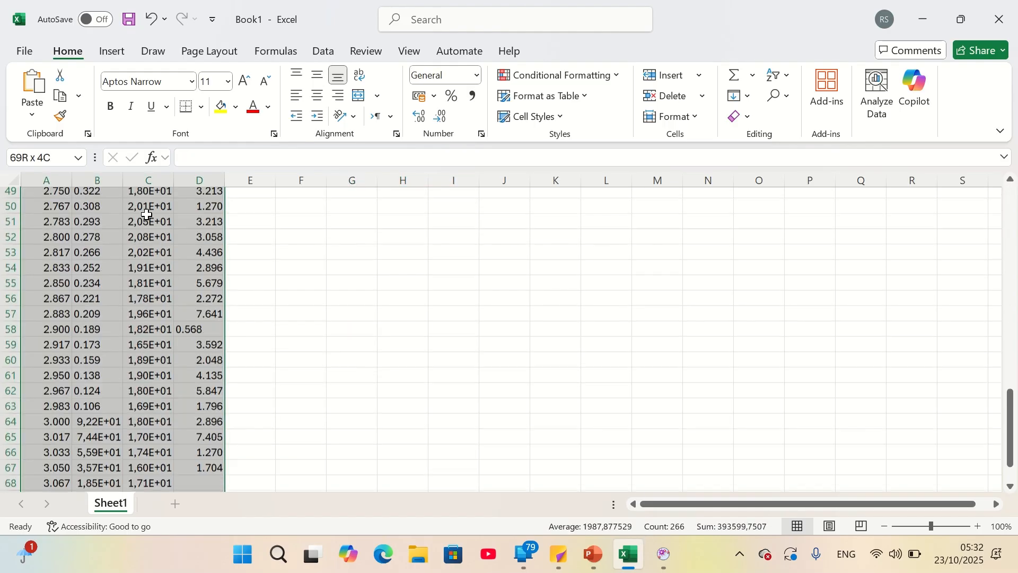
key(Delete)
Paste the copied track data starting at cell A2 and check the stored acceleration values in column D
click(46, 214)
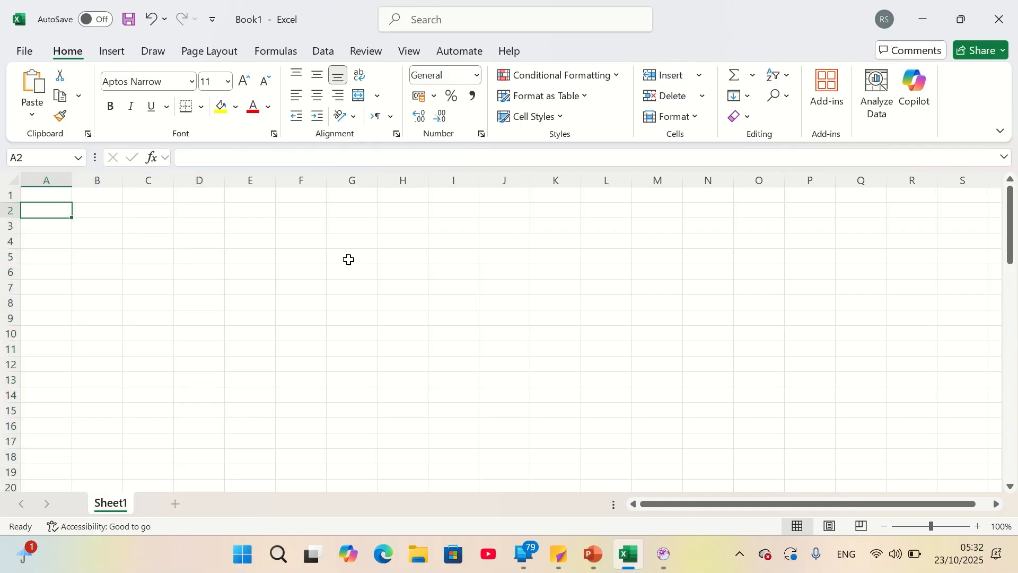
key(ctrl+v)
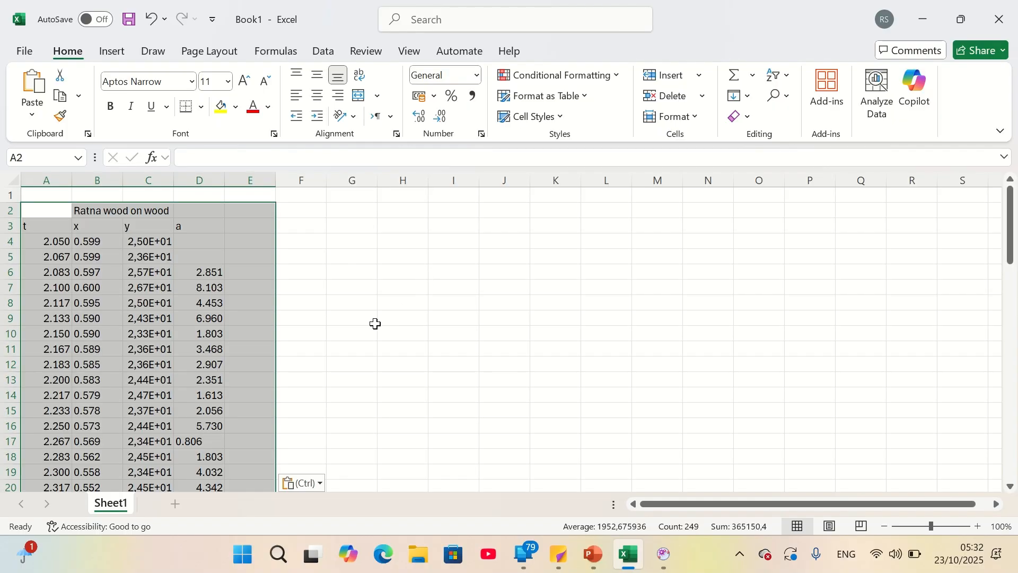
click(355, 334)
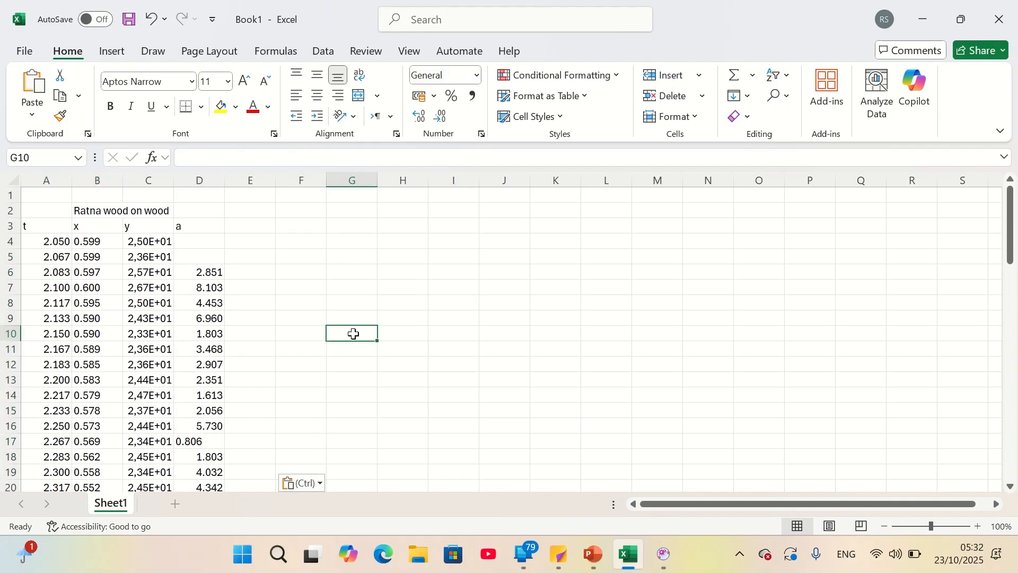
click(214, 274)
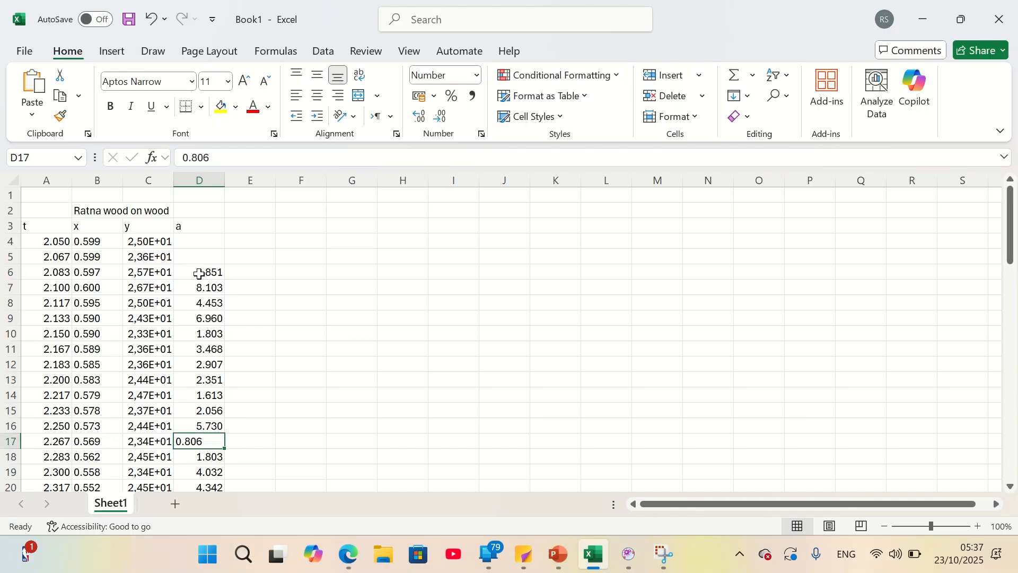
drag(199, 274, 211, 426)
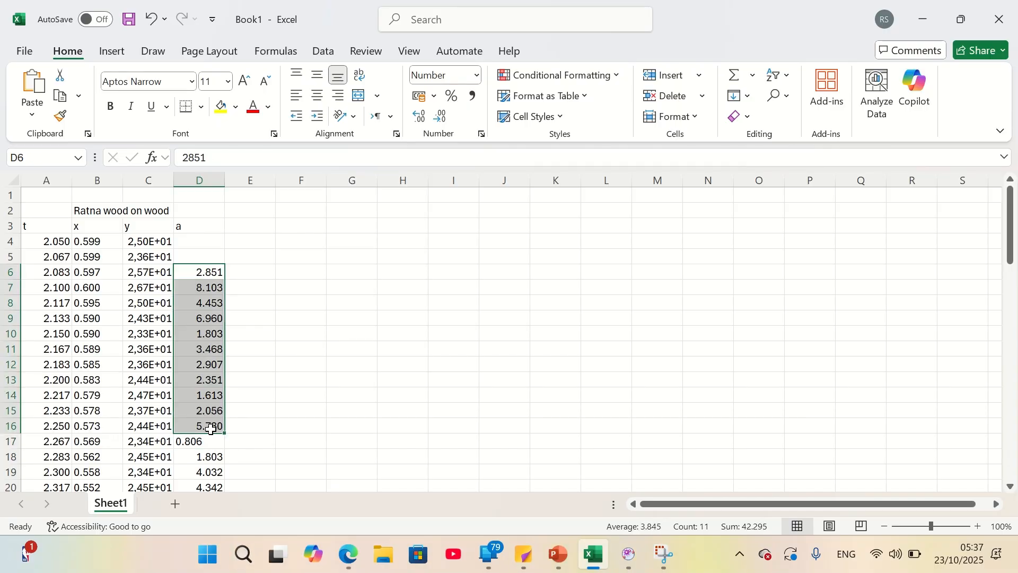
click(275, 395)
click(204, 318)
click(200, 272)
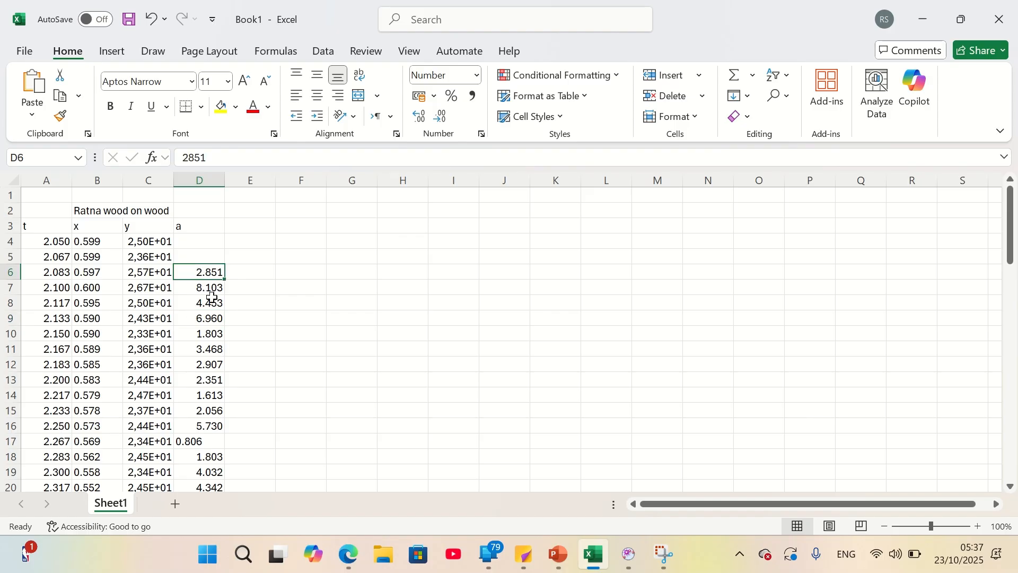
Turn off Excel's system separators and set the decimal separator to a period and the thousands separator to a comma
click(31, 53)
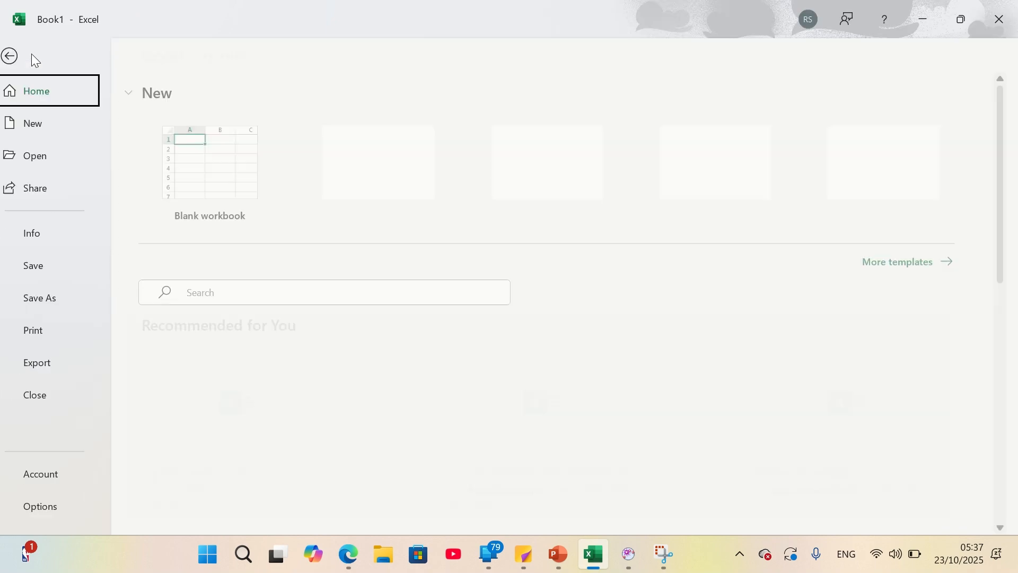
click(57, 509)
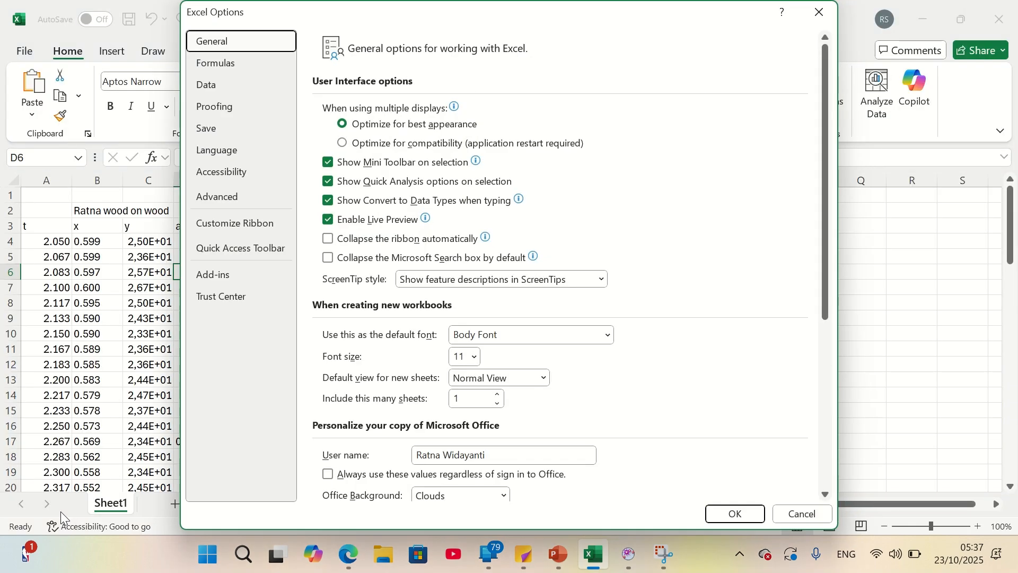
click(227, 202)
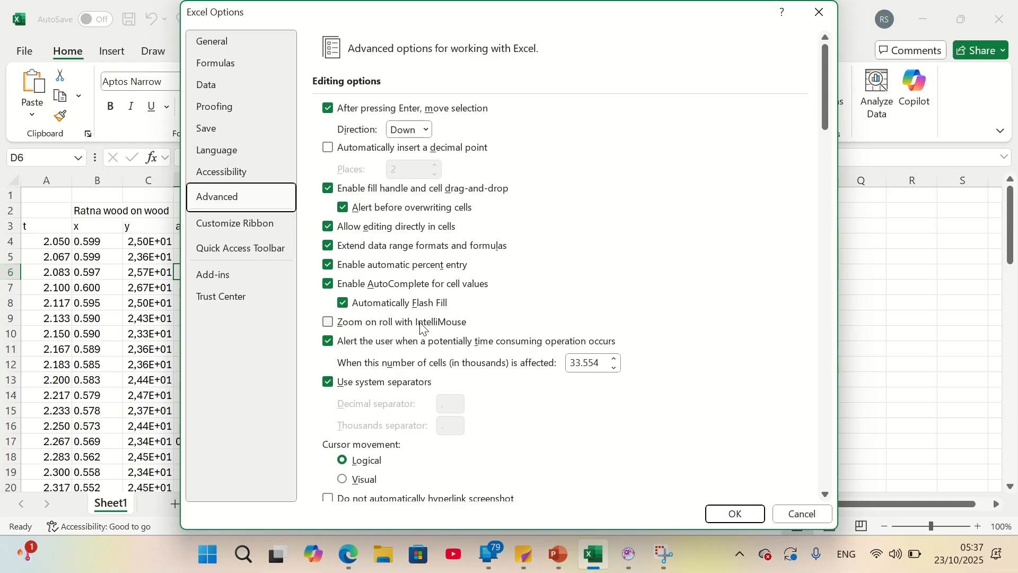
click(329, 385)
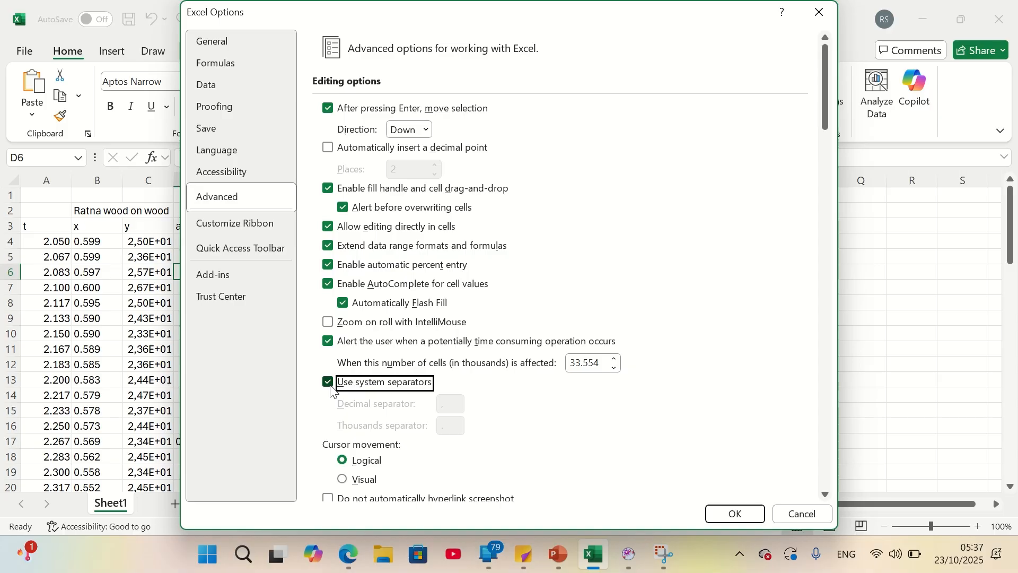
click(455, 405)
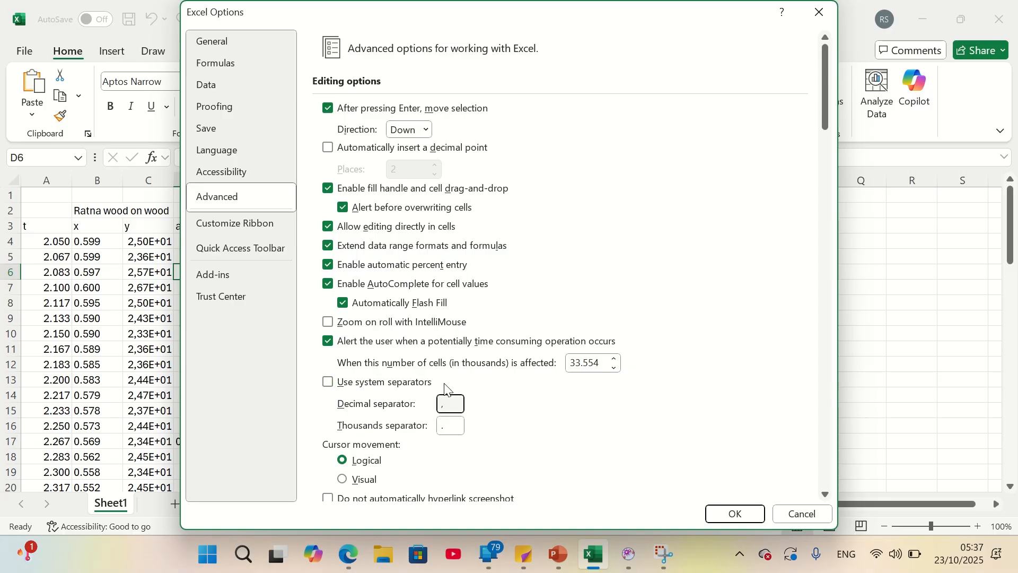
click(454, 429)
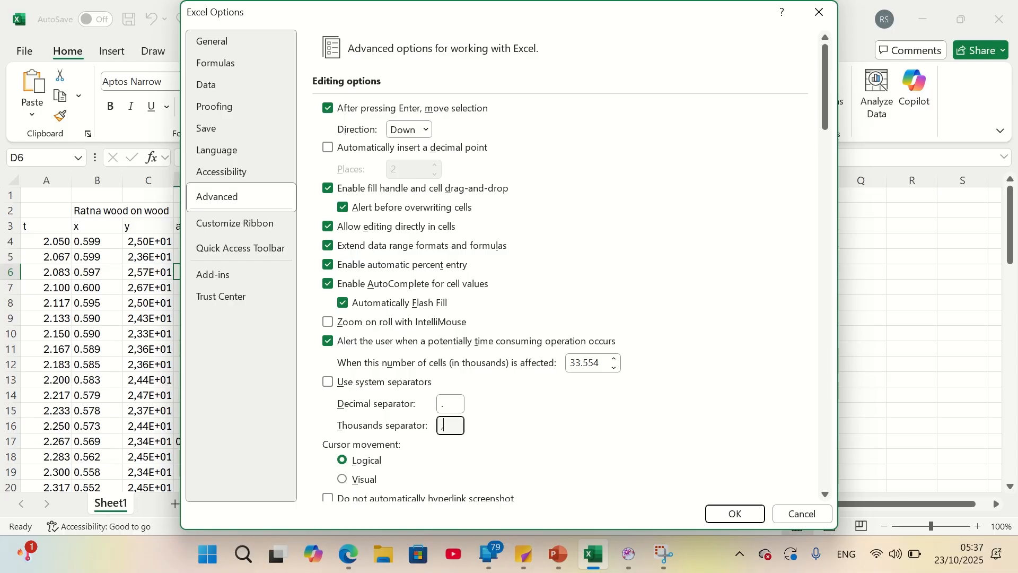
click(737, 514)
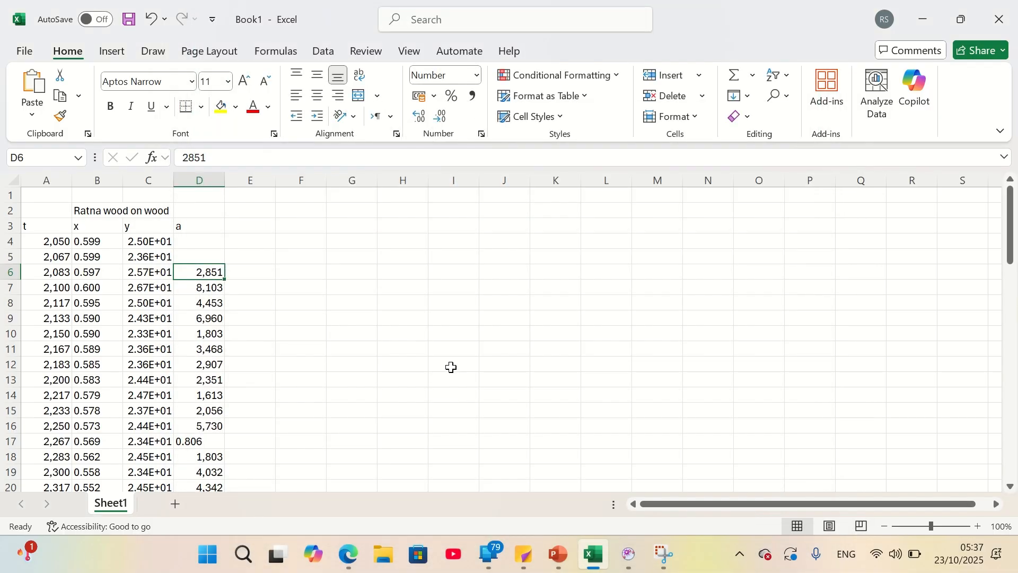
Check how the acceleration values in column D are stored and clear the pasted track data from Sheet1
click(432, 370)
click(199, 287)
scroll(298, 334, down, 19)
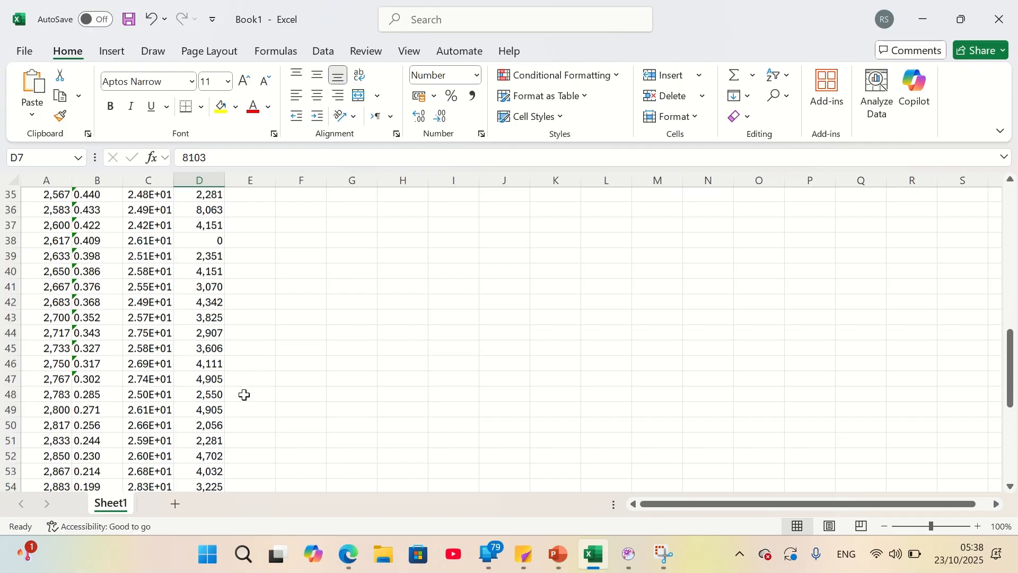
scroll(237, 381, up, 4)
scroll(236, 331, up, 2)
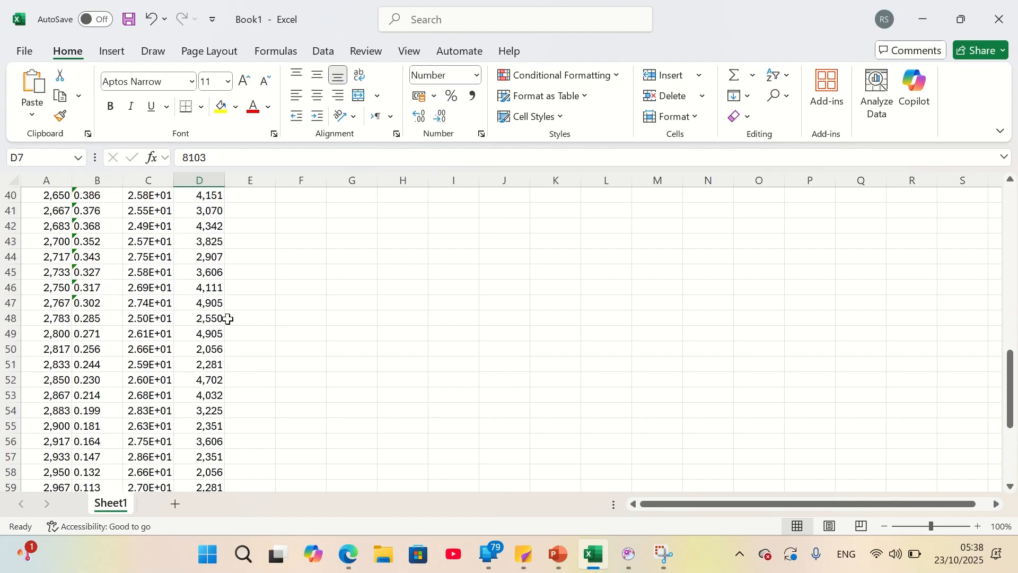
scroll(210, 288, up, 13)
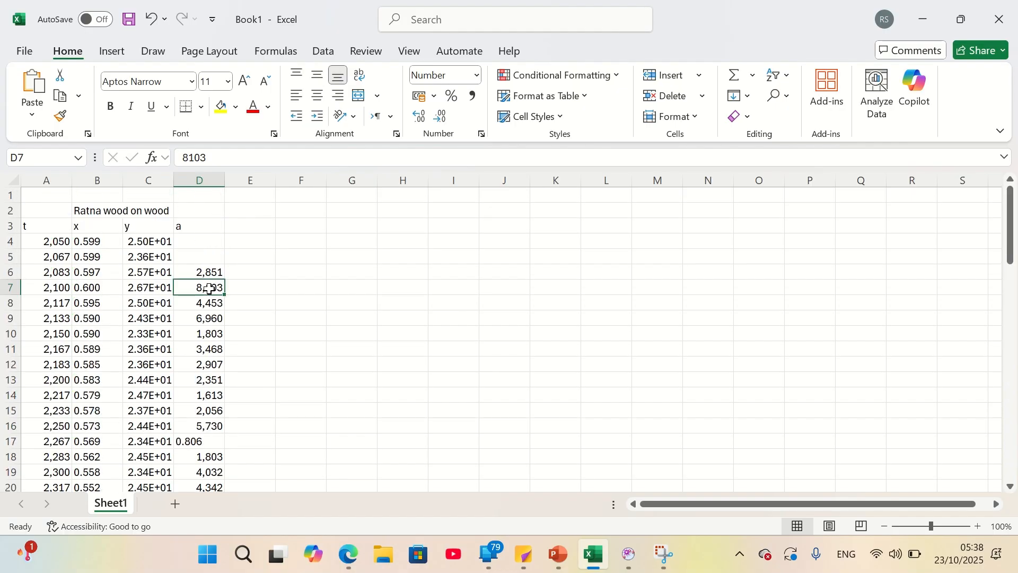
click(139, 210)
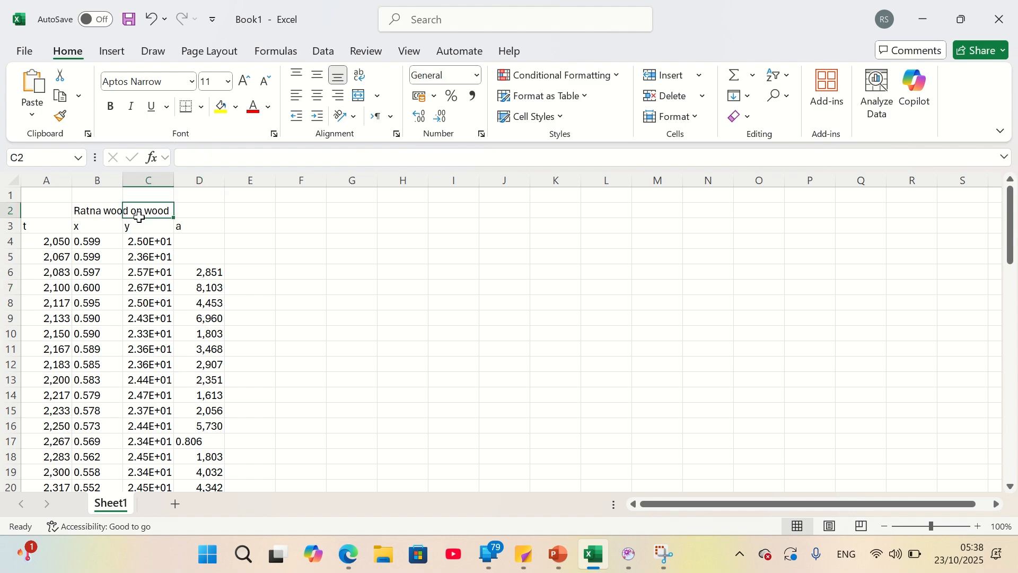
key(ctrl+a)
key(Delete)
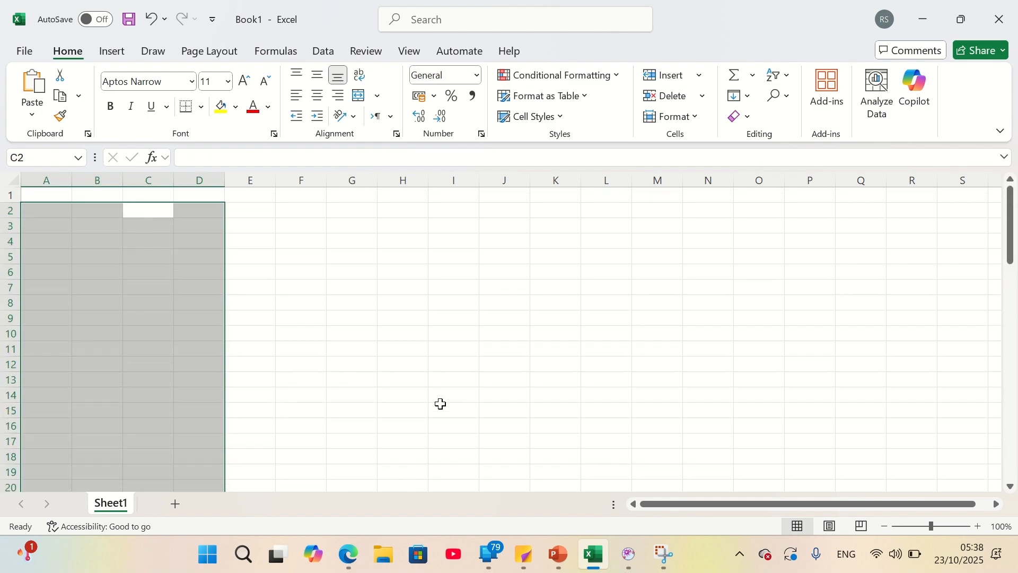
Switch back to Tracker and copy the wood on wood track's t, x, y and acceleration data to the clipboard again
click(629, 555)
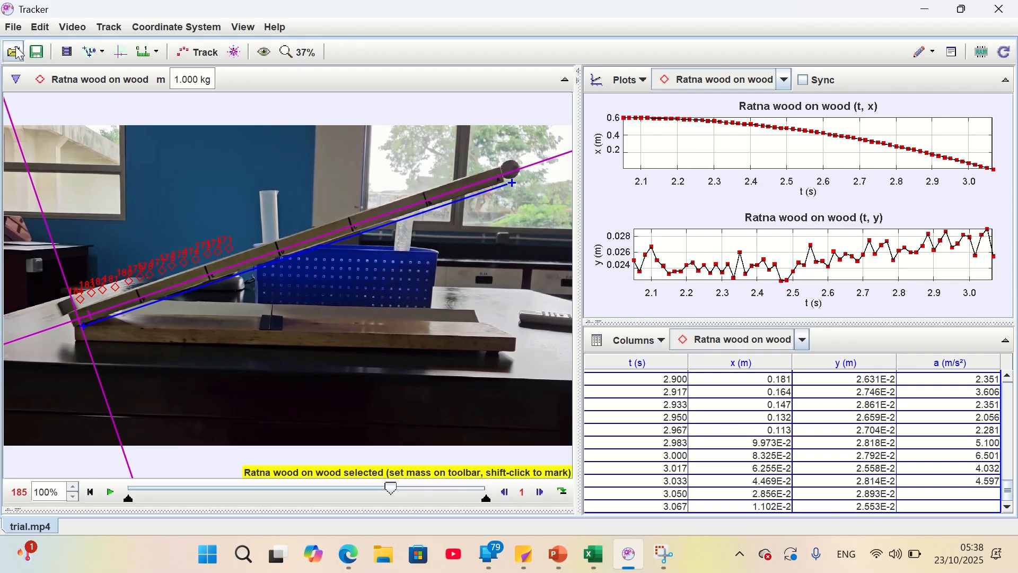
click(12, 27)
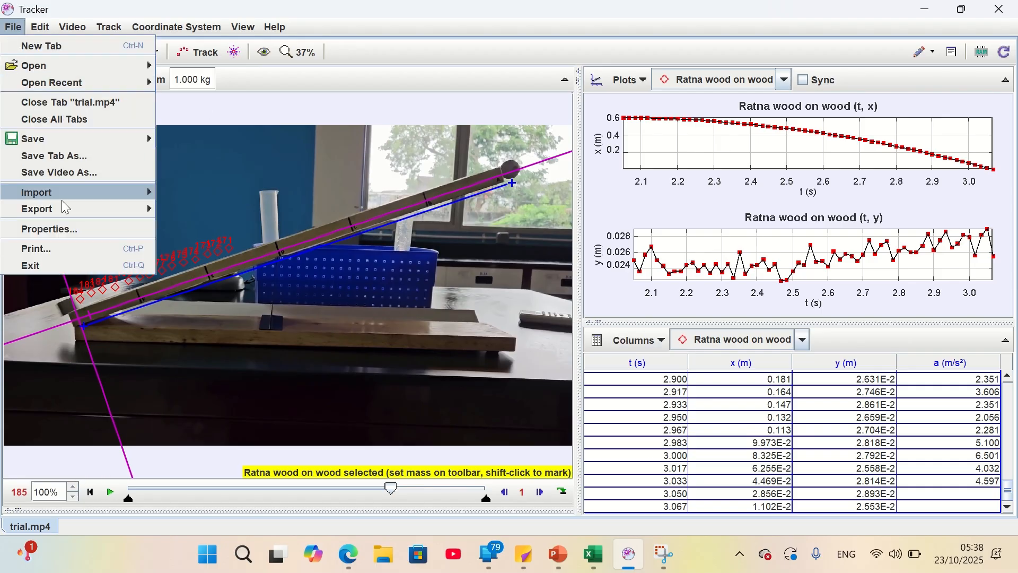
mouse_move(63, 207)
click(175, 242)
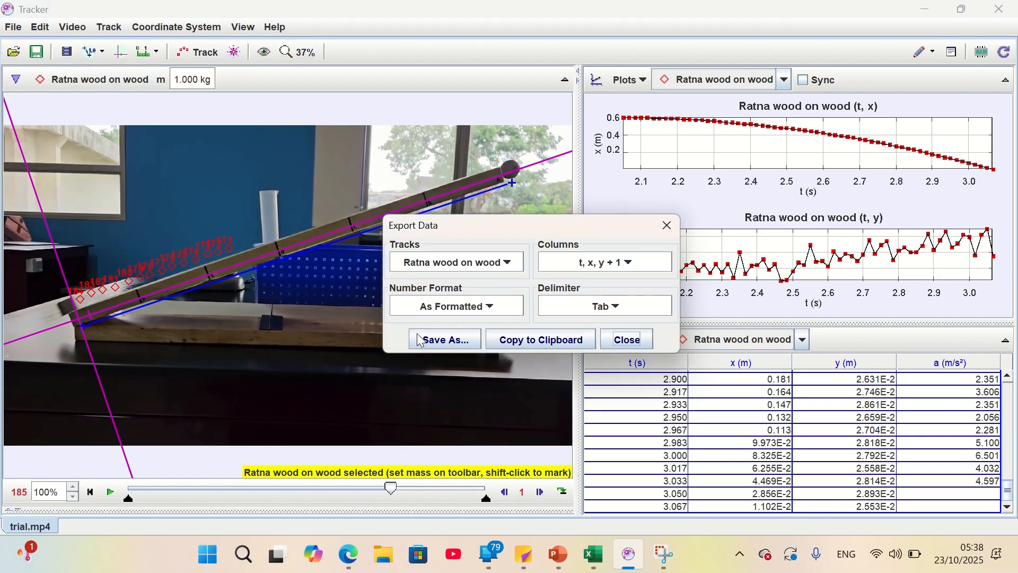
click(546, 340)
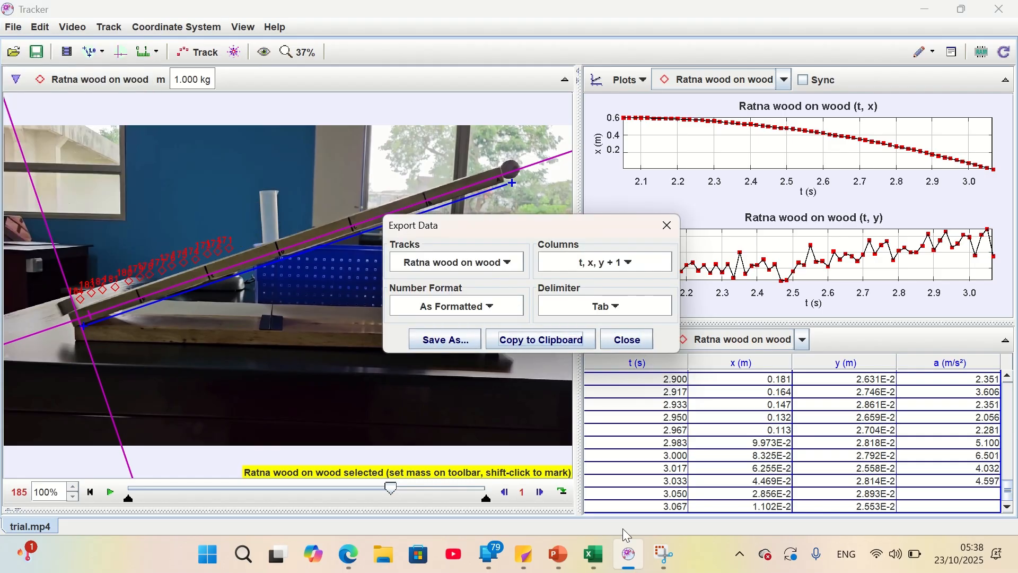
Return to Excel, paste the track data into Sheet1 starting at cell A2, and look through the pasted rows
click(594, 556)
click(137, 211)
click(61, 211)
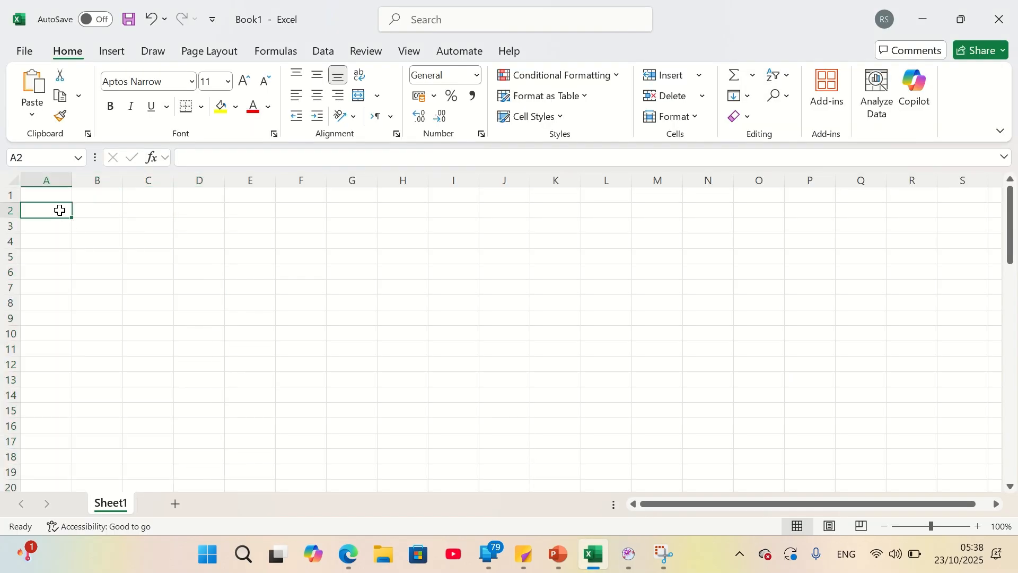
key(ctrl+v)
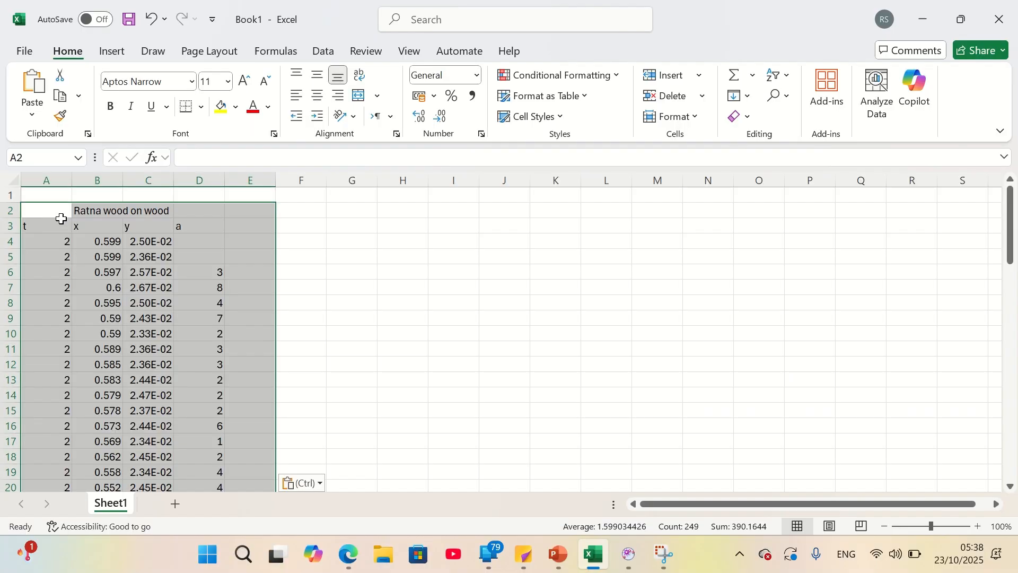
click(313, 306)
scroll(244, 327, down, 19)
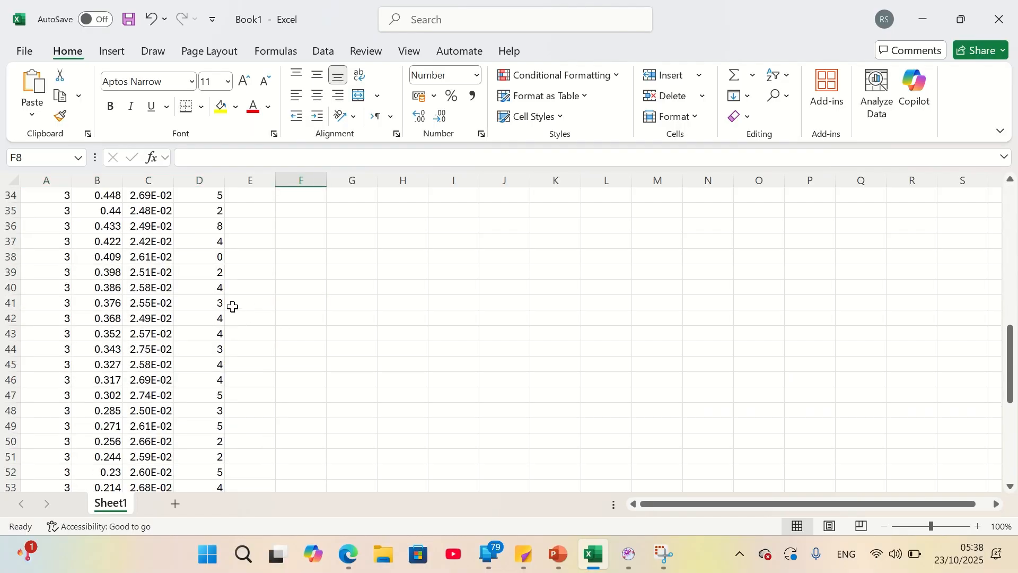
Format the acceleration values in D6:D63 to show three decimal places
scroll(233, 305, up, 19)
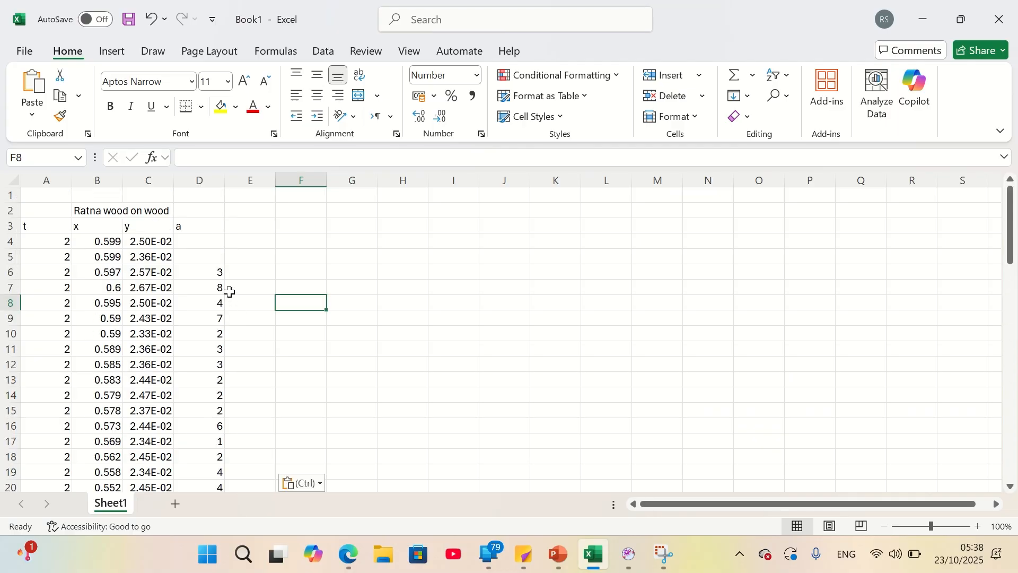
click(207, 175)
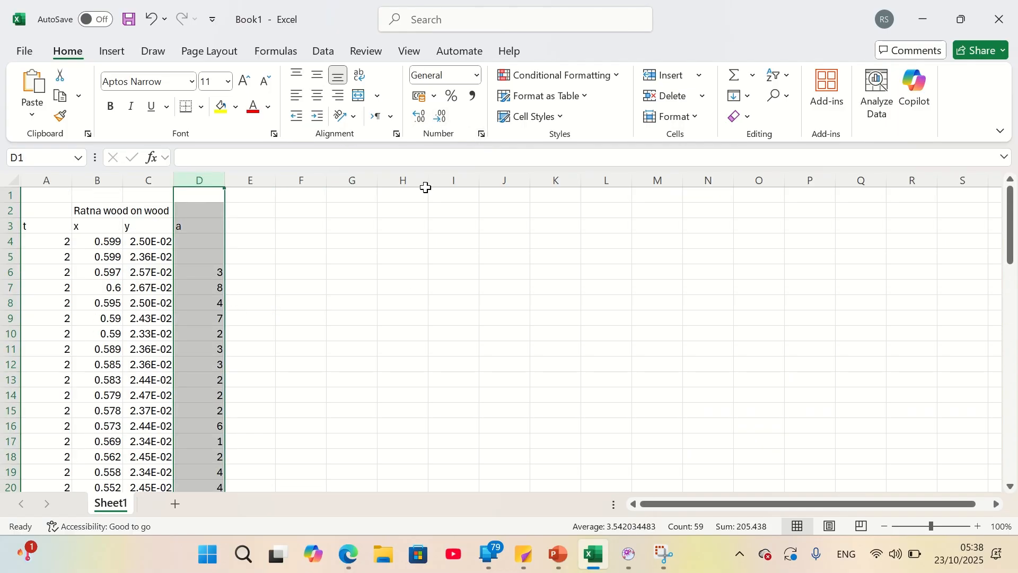
click(405, 300)
click(218, 272)
key(ctrl+shift+Down)
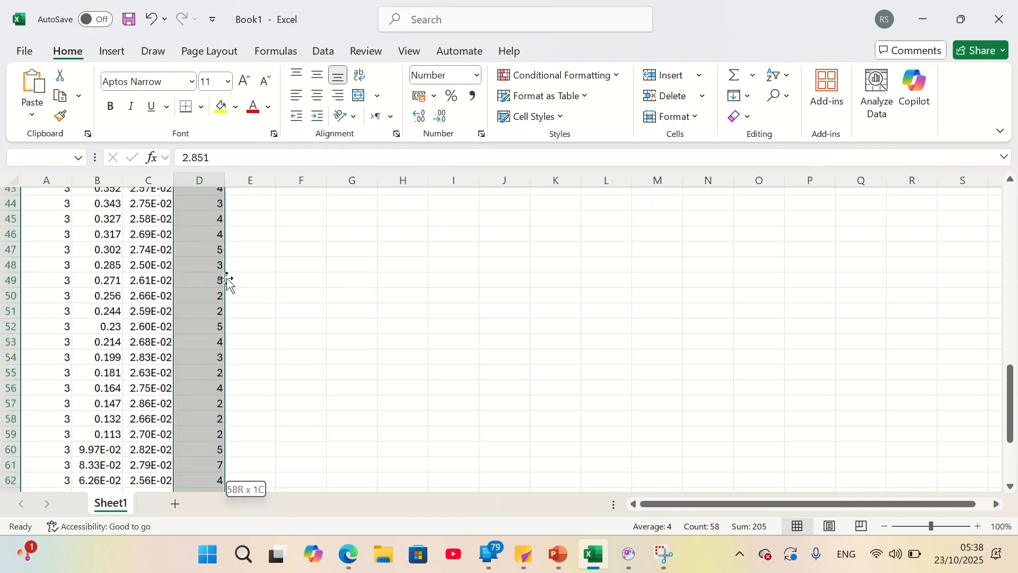
click(426, 119)
click(426, 119)
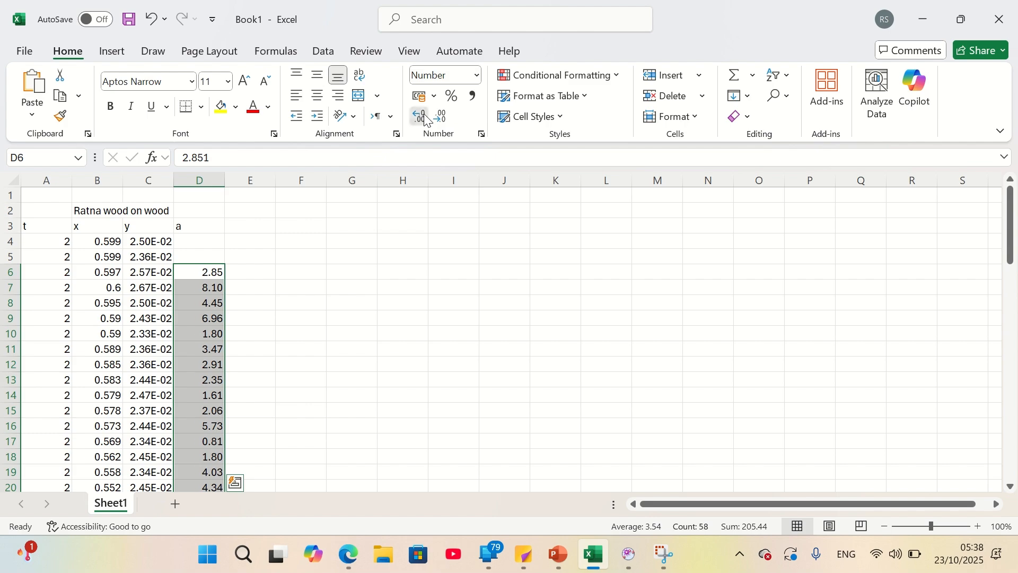
click(426, 119)
click(352, 318)
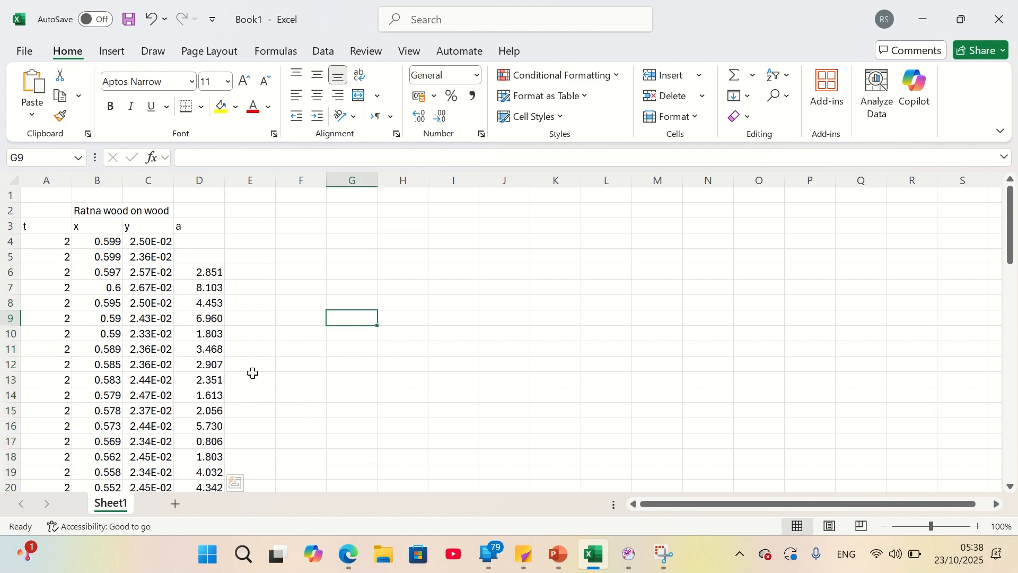
Enter an AVERAGE formula in cell D66 covering the acceleration values in D6:D63
scroll(247, 356, down, 19)
scroll(228, 318, down, 1)
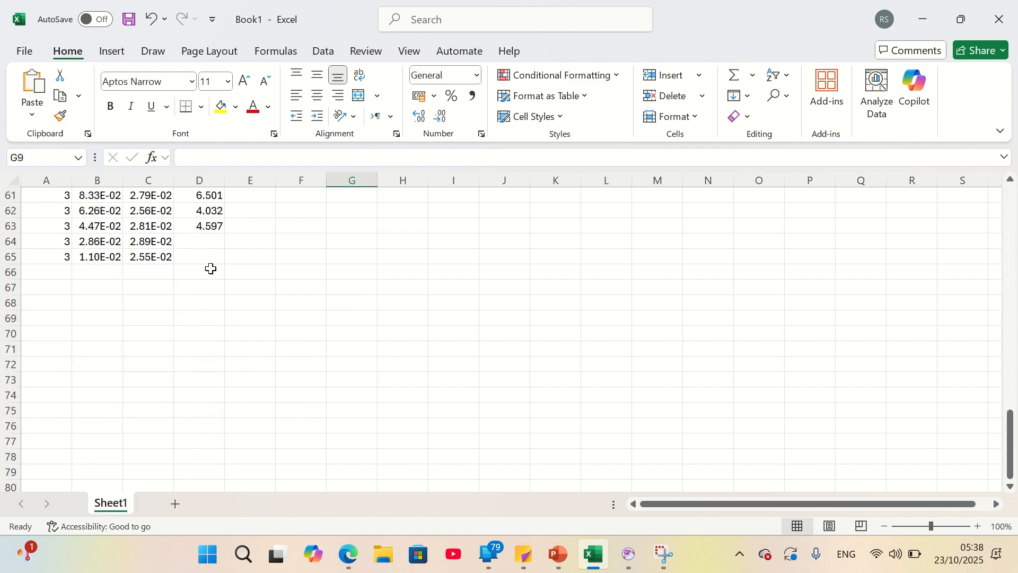
click(211, 269)
text(=avera)
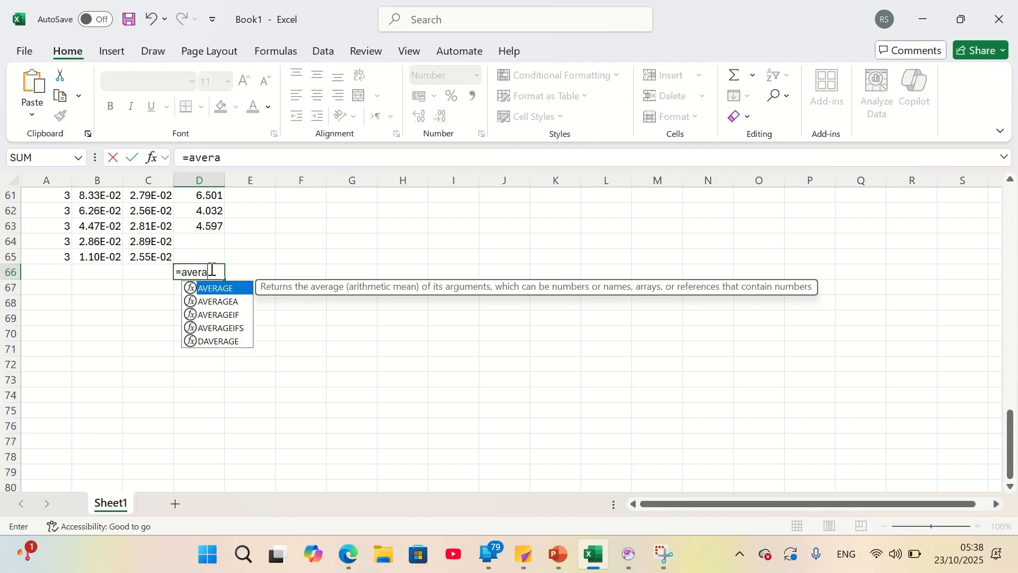
text(ge()
key(ctrl+Up)
key(ctrl+Up)
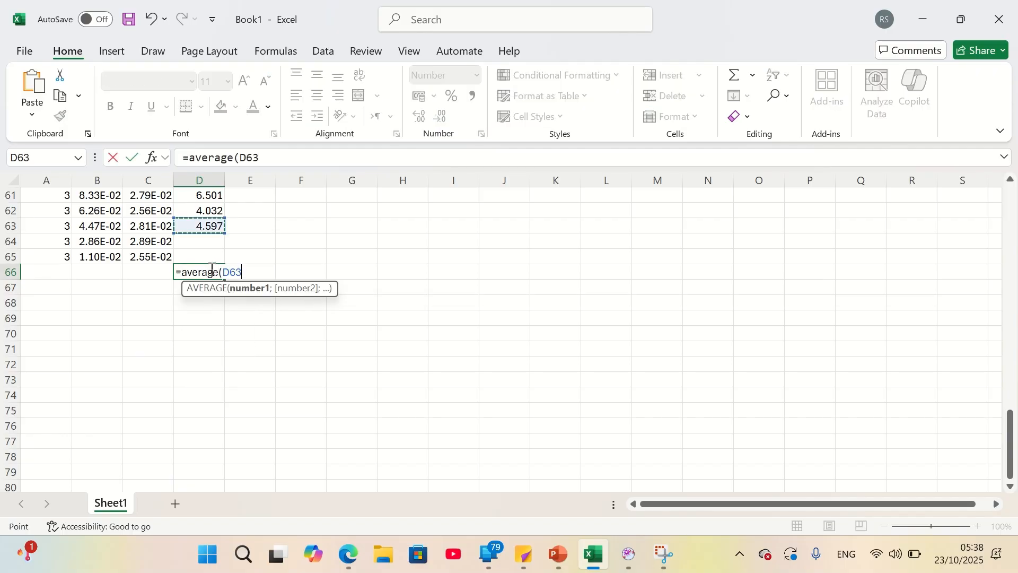
key(ctrl+shift+Down)
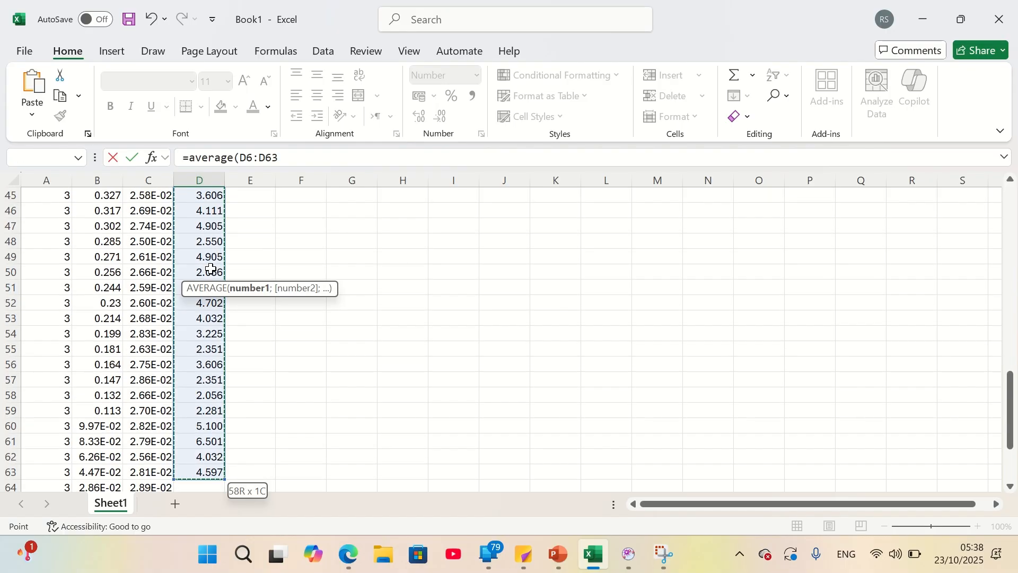
key(Return)
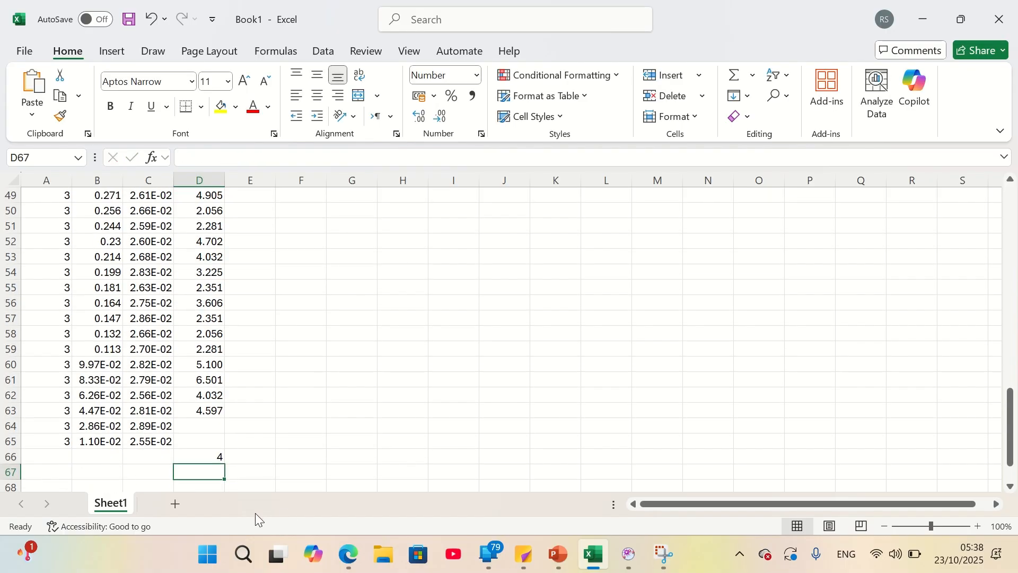
Increase the number of decimal places shown for the average acceleration in cell D66
click(221, 455)
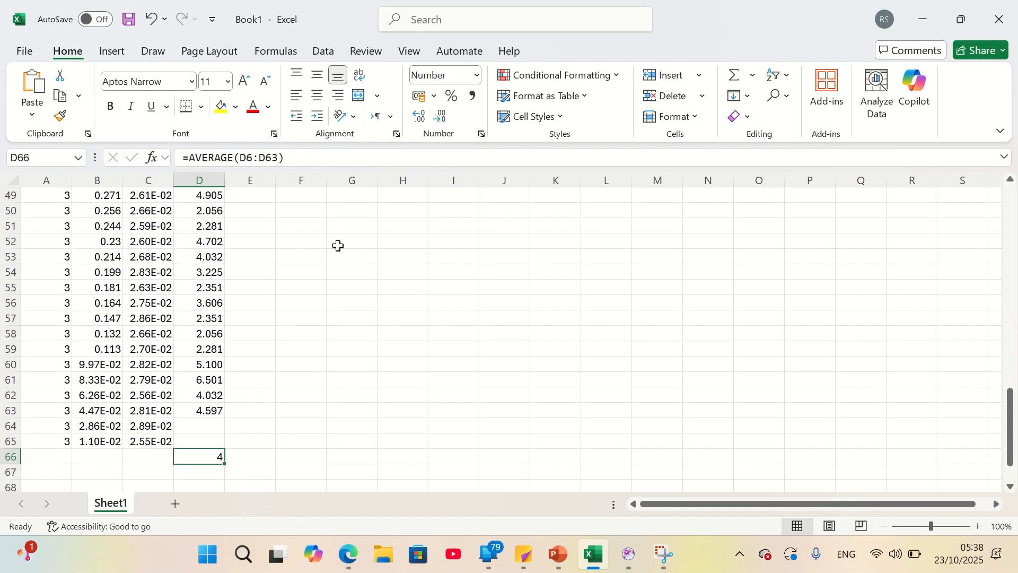
click(420, 120)
click(419, 121)
click(273, 411)
scroll(281, 419, up, 16)
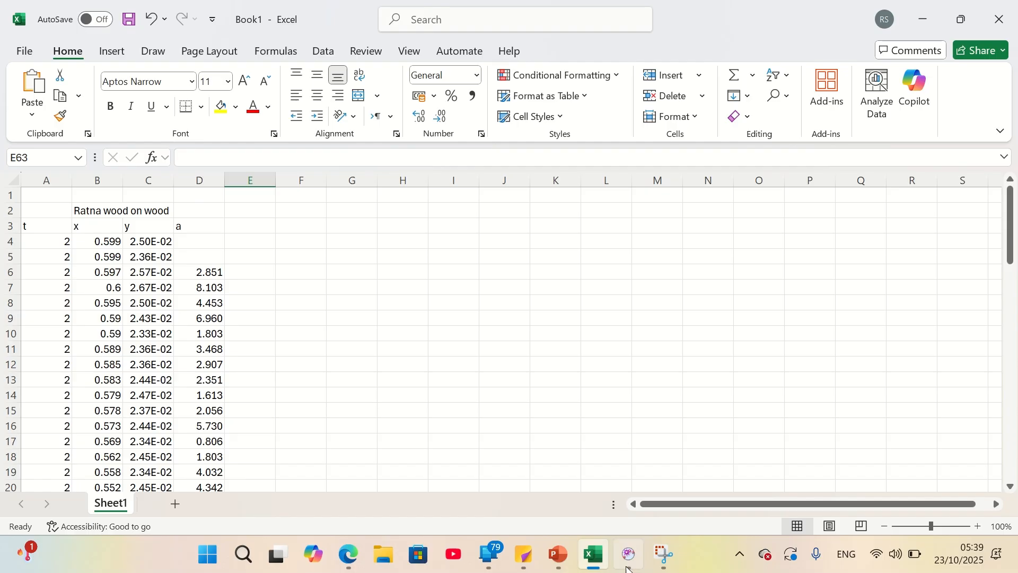
Switch back to Tracker and close the Export Data dialog
mouse_move(628, 554)
click(592, 455)
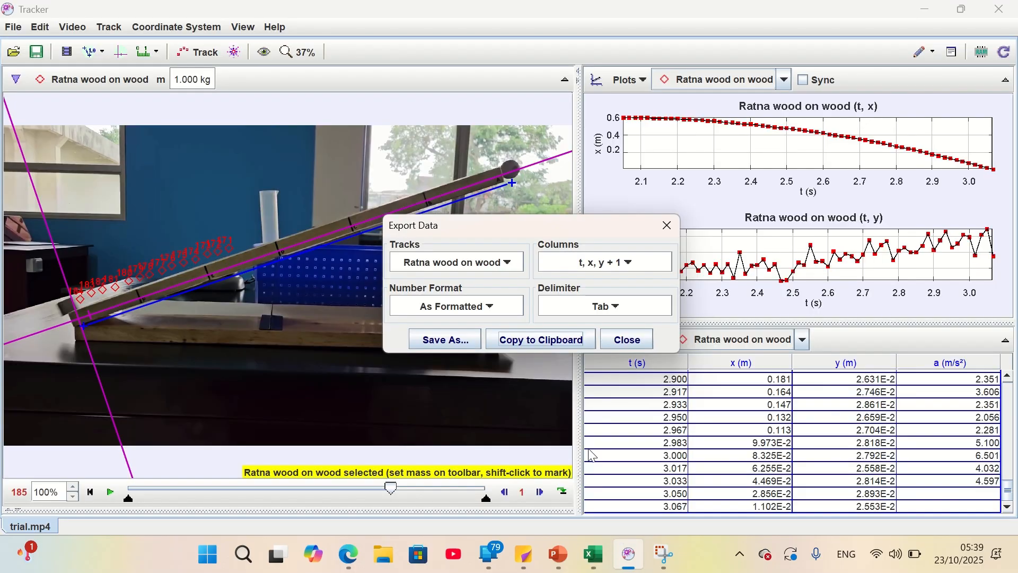
click(629, 344)
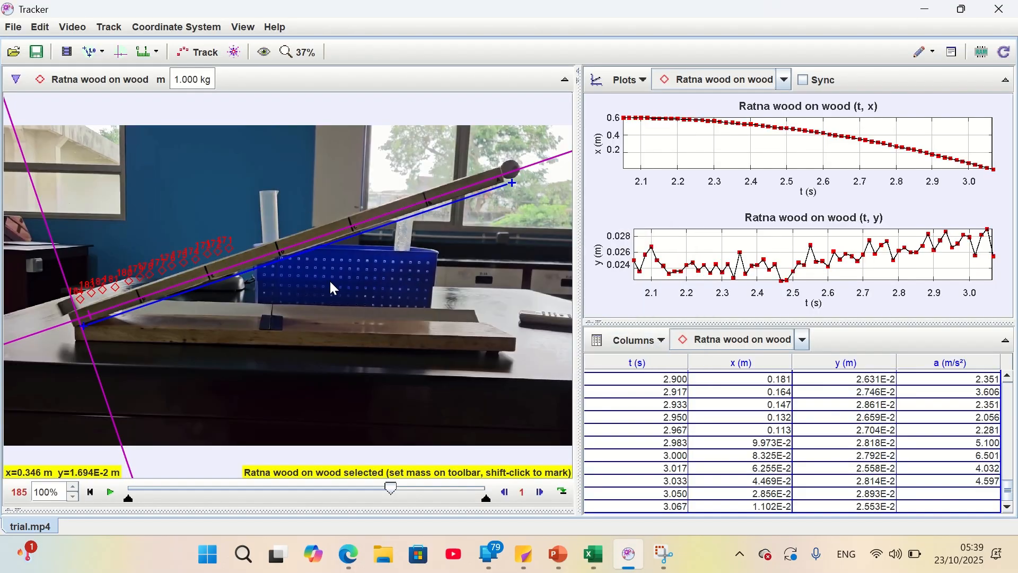
Take a new full-screen capture of the Tracker analysis with Snipping Tool
click(665, 554)
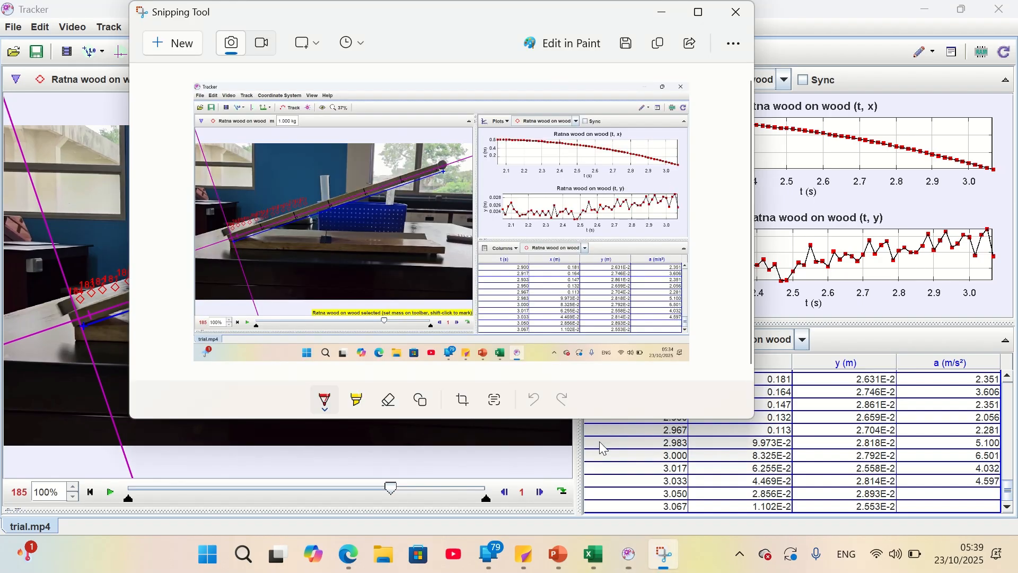
click(168, 45)
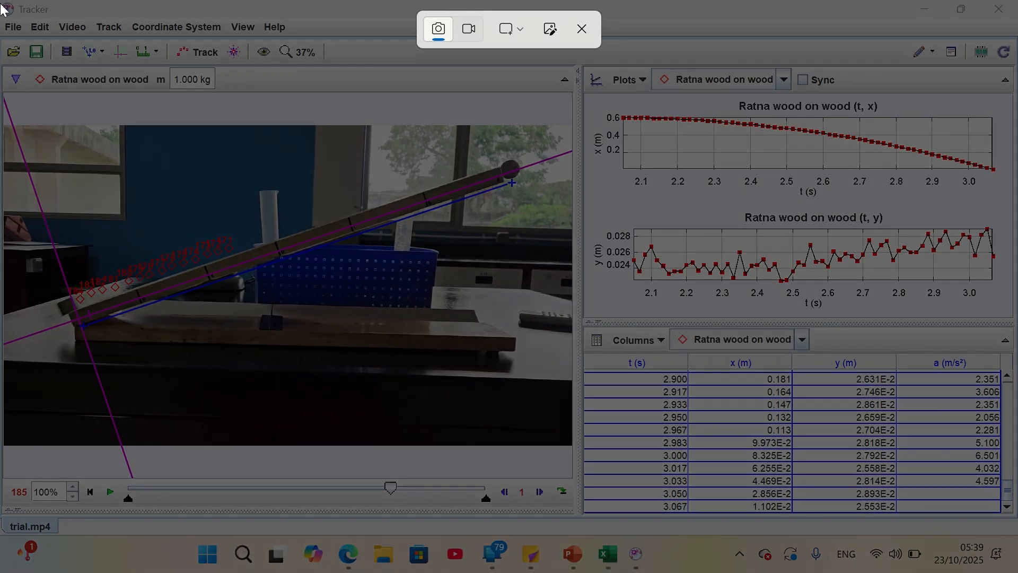
drag(3, 10, 1017, 572)
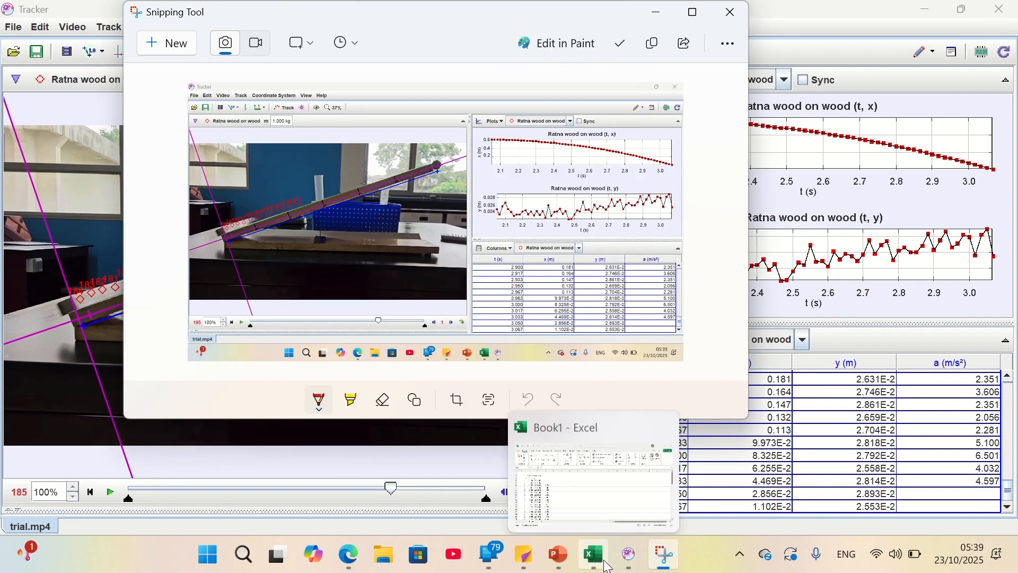
Return to Excel, paste the Tracker screenshot at cell E2 and shrink it to span about columns E to M beside the data
click(608, 567)
click(260, 211)
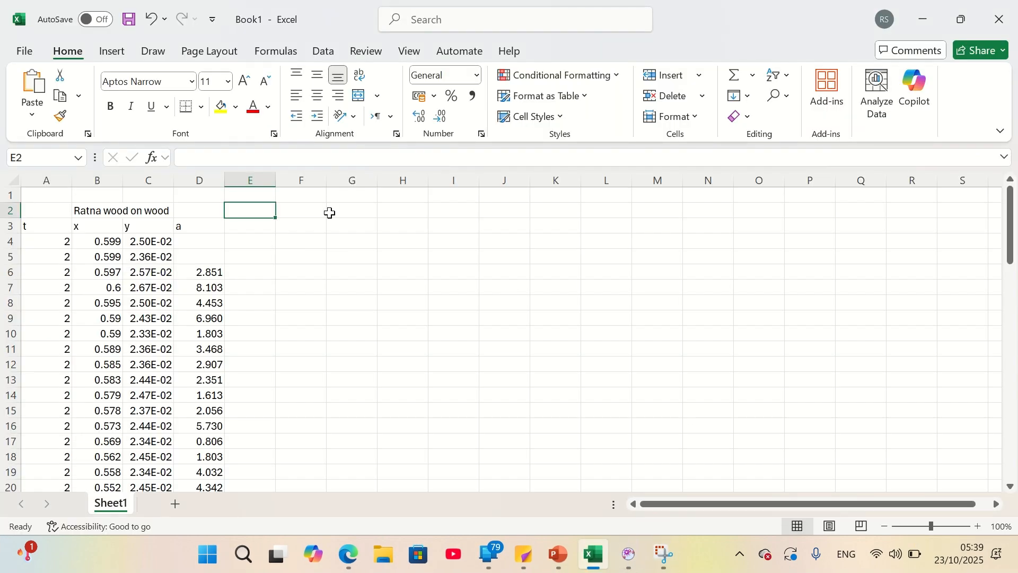
key(ctrl+v)
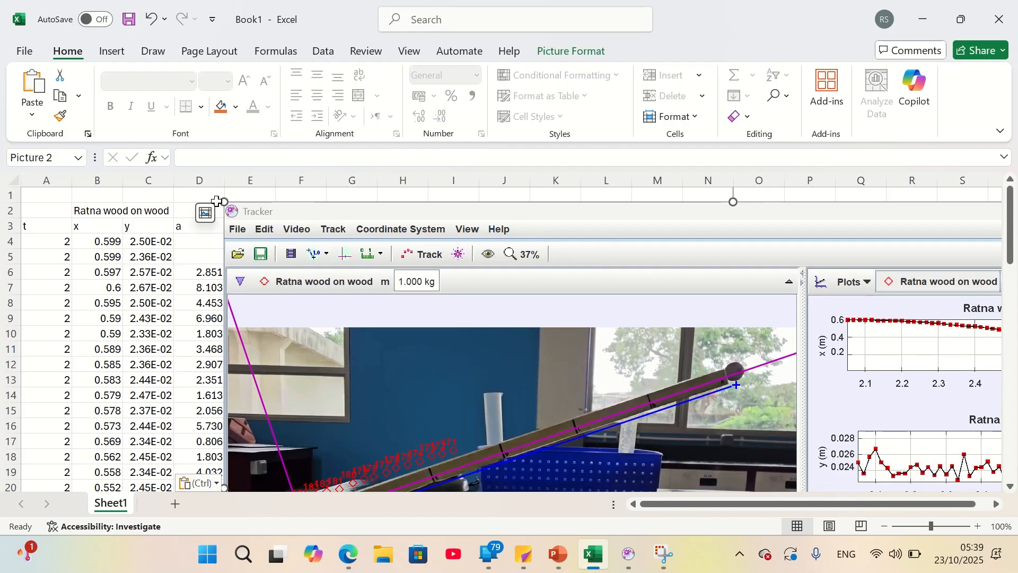
drag(223, 201, 321, 256)
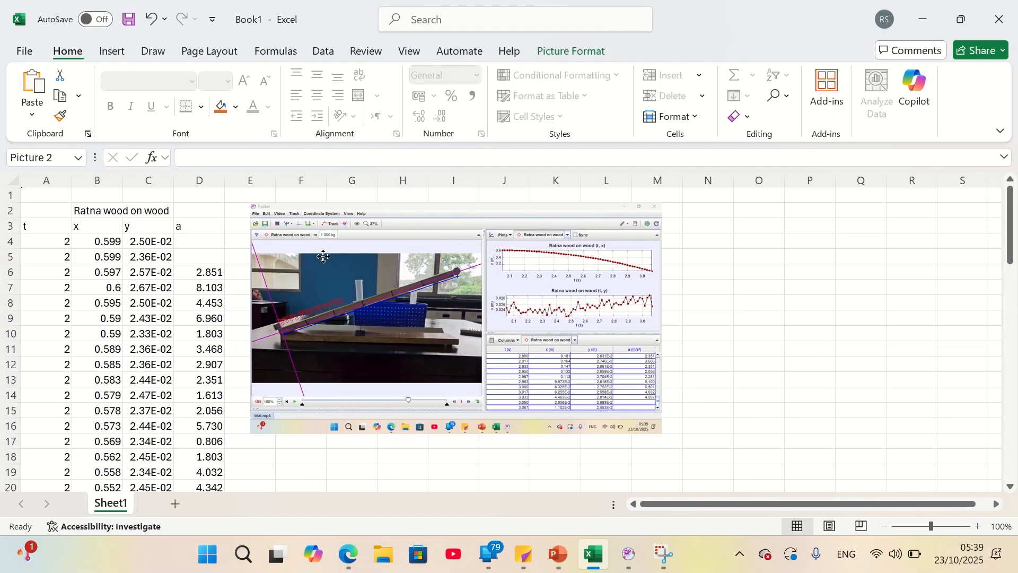
click(708, 332)
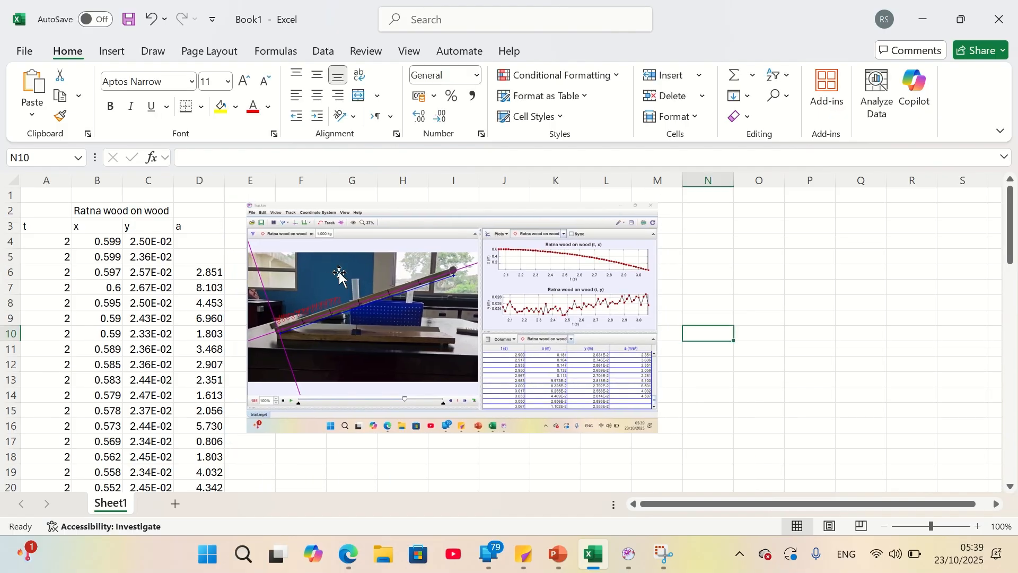